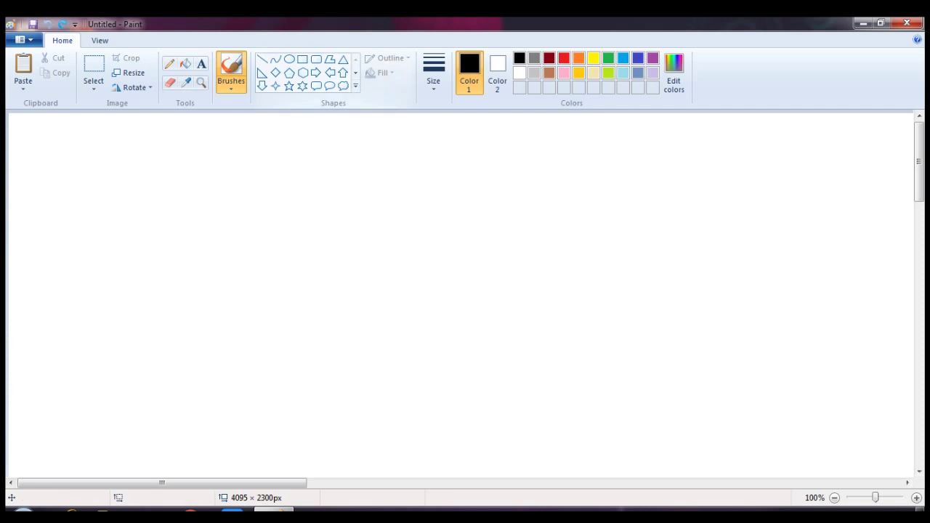
Step: Draw a black-outlined ellipse for the head in the second-thinnest line width and reshape it to about 66 × 53 px
mouse_move(438, 234)
left_mouse_down()
mouse_move(483, 169)
mouse_move(483, 181)
left_mouse_up()
left_click(433, 73)
left_click(463, 136)
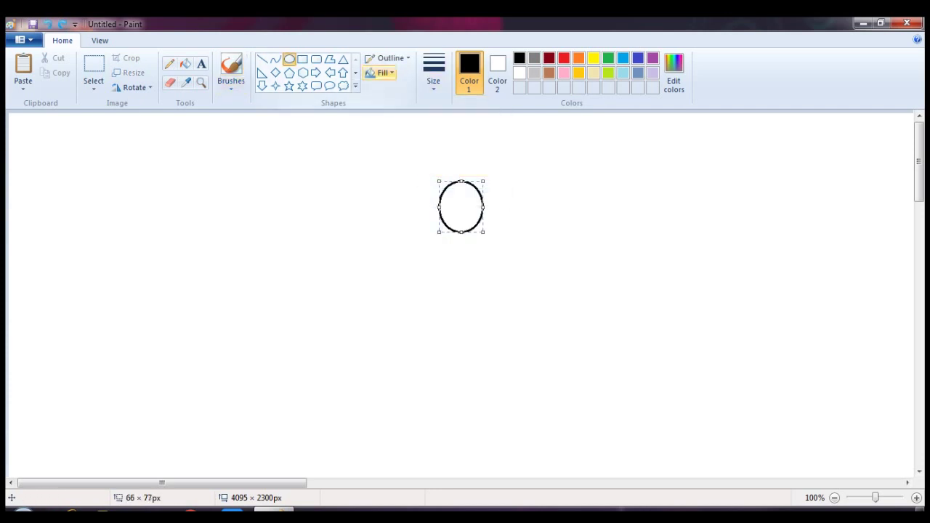
left_click_drag(462, 199, 435, 198)
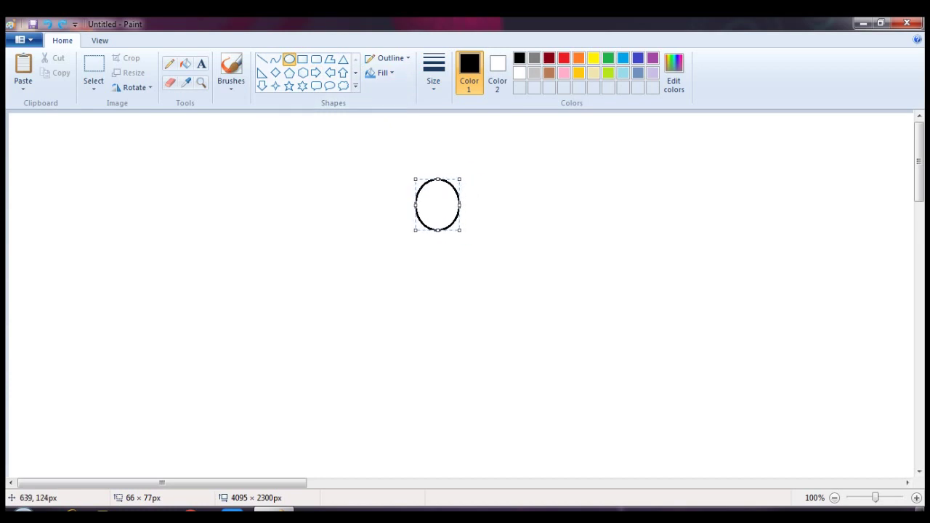
left_click_drag(437, 230, 438, 213)
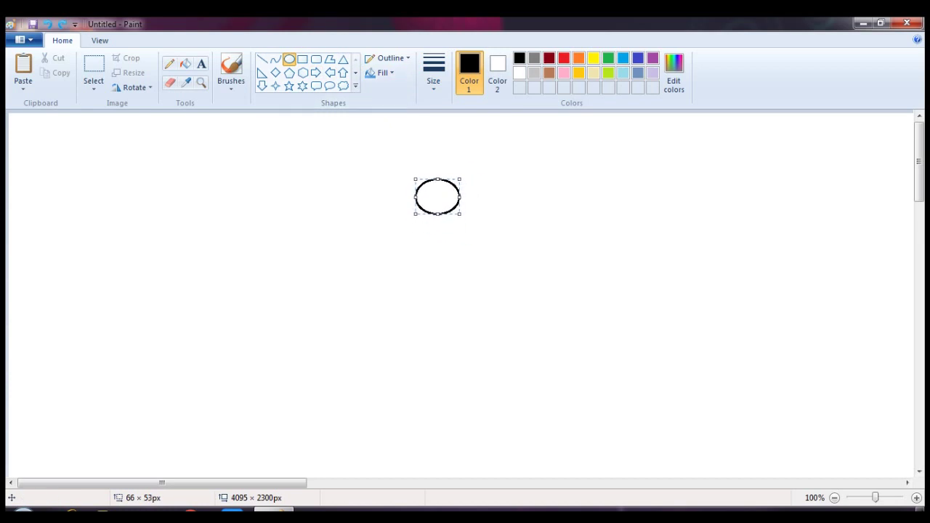
left_click(791, 514)
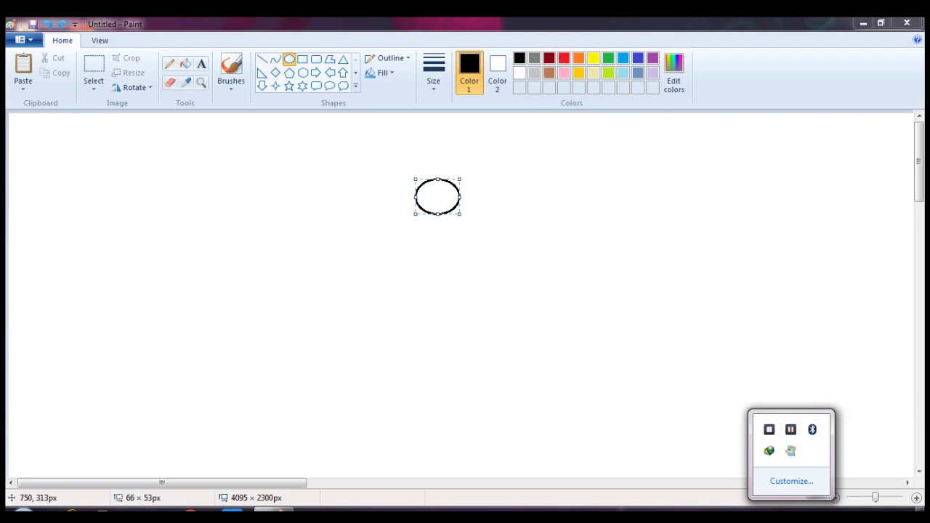
Step: Draw a tall ellipse about 45 × 136 px under the head as the body and erase the part overlapping the head
mouse_move(437, 179)
left_mouse_down()
mouse_move(438, 170)
mouse_move(456, 192)
mouse_move(435, 210)
mouse_move(443, 187)
mouse_move(417, 192)
mouse_move(450, 192)
mouse_move(435, 209)
mouse_move(428, 285)
mouse_move(455, 284)
mouse_move(432, 261)
mouse_move(433, 291)
left_mouse_up()
left_click(289, 60)
left_click_drag(446, 247, 448, 247)
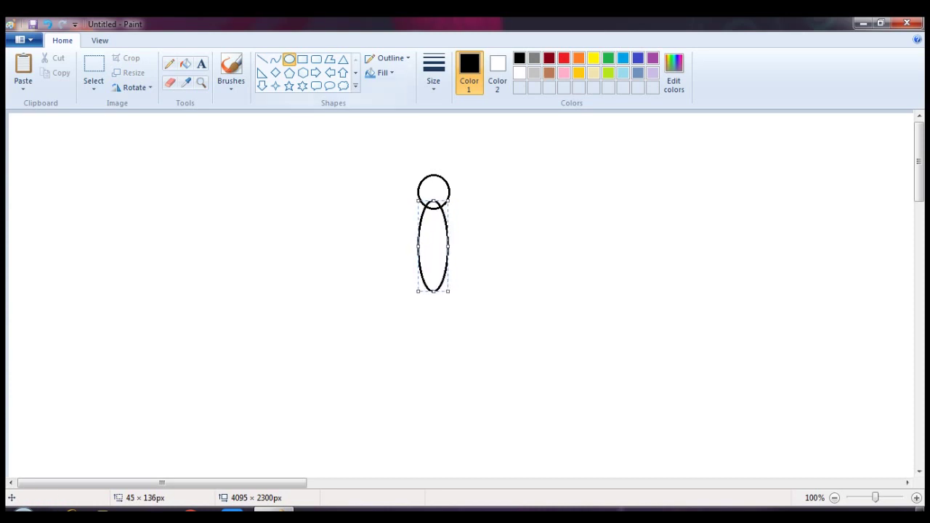
left_click(169, 82)
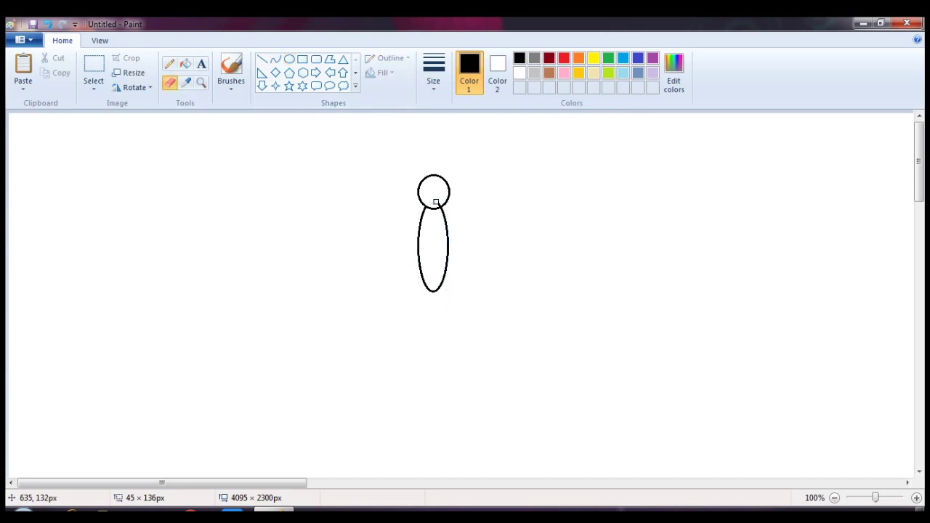
Step: Draw the upper-left wing from the top of the body with two bent curves, about 91 × 62 px overall
left_click(275, 59)
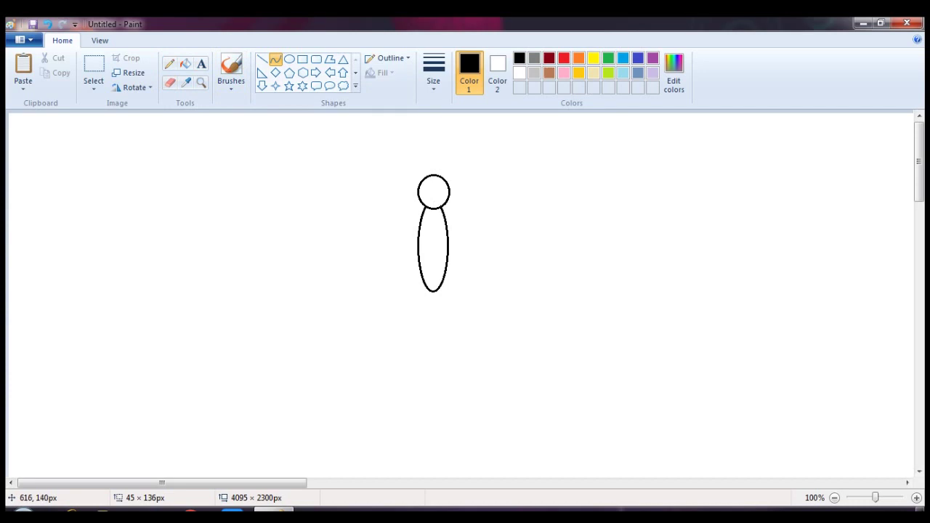
left_click_drag(421, 216, 361, 175)
mouse_move(424, 207)
left_mouse_down()
mouse_move(425, 188)
mouse_move(374, 173)
mouse_move(364, 182)
mouse_move(425, 219)
left_mouse_up()
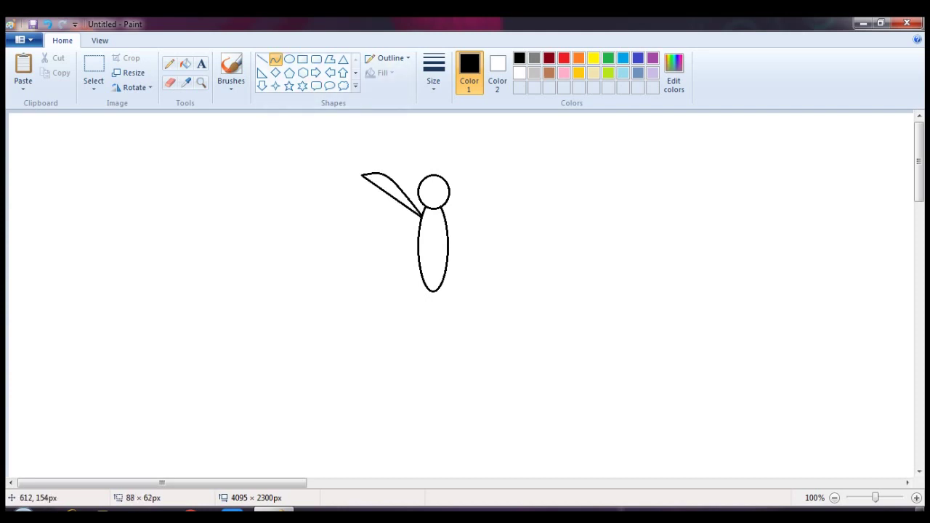
left_click_drag(405, 189, 387, 201)
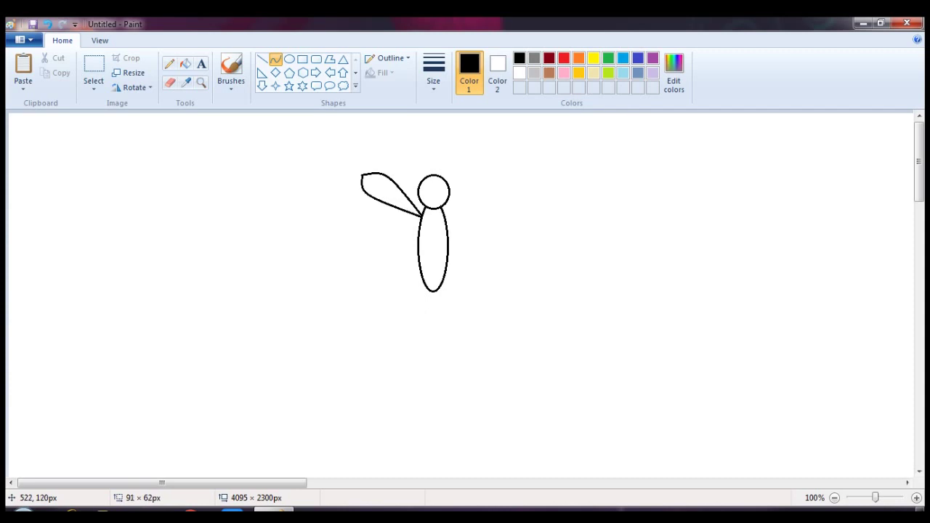
left_click_drag(422, 215, 402, 266)
key("ctrl+z")
mouse_move(422, 217)
left_mouse_down()
mouse_move(397, 291)
mouse_move(386, 291)
mouse_move(416, 290)
mouse_move(406, 297)
left_mouse_up()
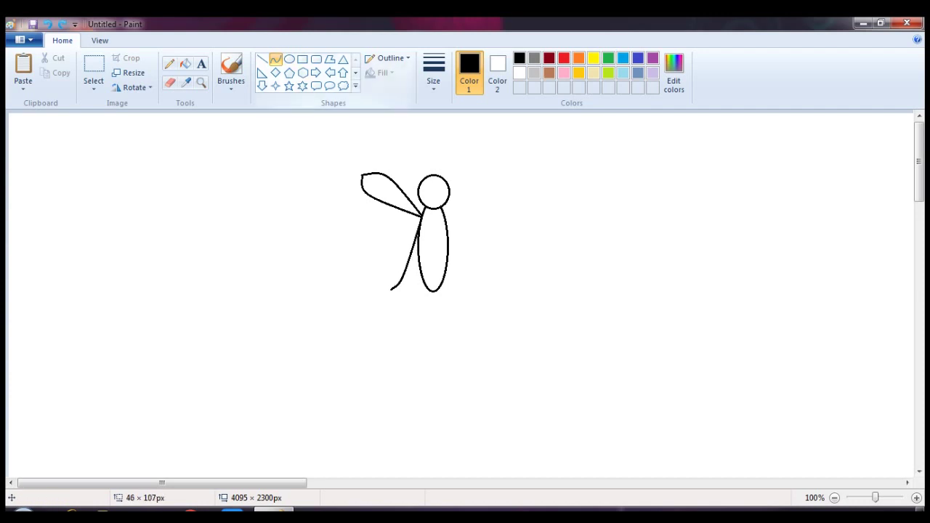
mouse_move(421, 217)
left_mouse_down()
mouse_move(390, 290)
mouse_move(431, 287)
mouse_move(406, 286)
left_mouse_up()
left_click_drag(398, 245, 375, 269)
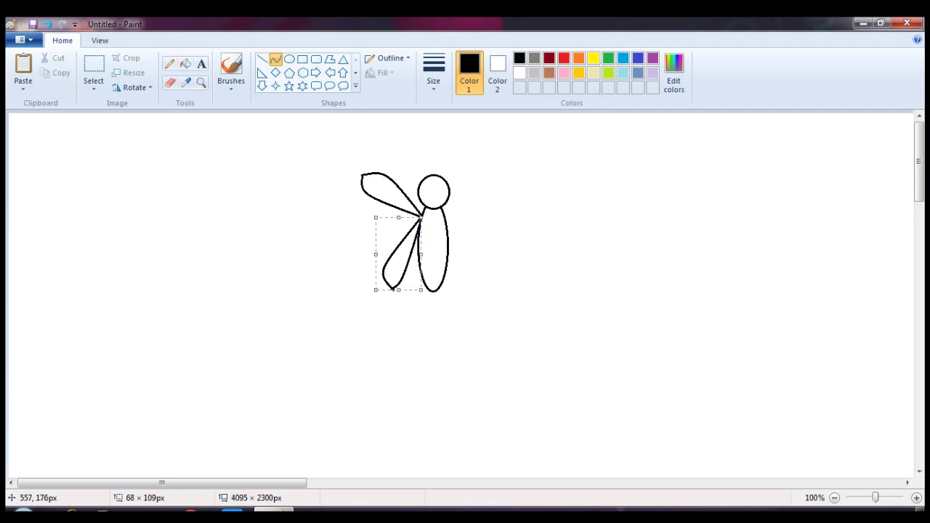
key("ctrl+z")
Step: Draw the inner edge of the lower-left wing as a curve running down from the wing joint
left_click_drag(423, 215, 384, 286)
left_click_drag(401, 254, 401, 269)
left_click_drag(423, 215, 388, 272)
key("ctrl+z")
mouse_move(423, 215)
left_mouse_down()
mouse_move(384, 285)
mouse_move(374, 262)
mouse_move(364, 271)
mouse_move(366, 248)
mouse_move(398, 222)
mouse_move(358, 274)
left_mouse_up()
left_click_drag(409, 261, 390, 280)
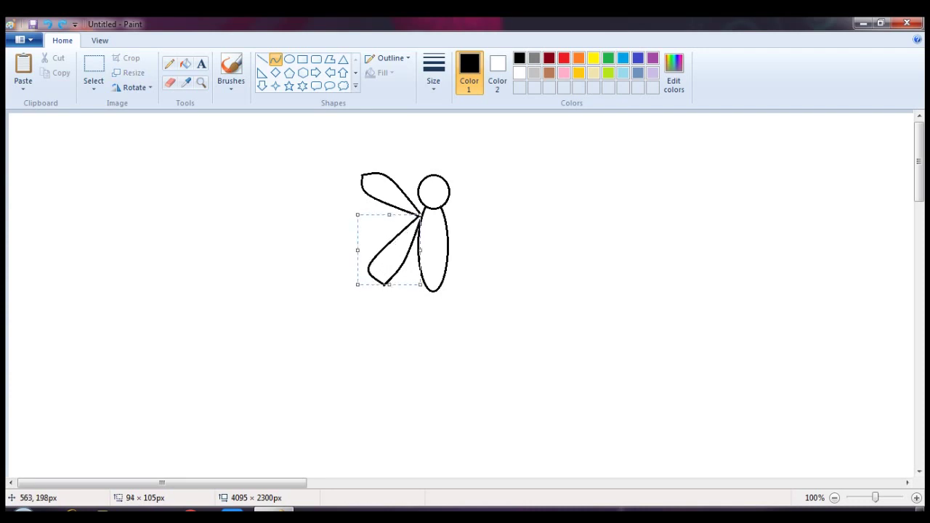
key("ctrl+z")
Step: Close the lower-left wing with a rounded outer curve from its tip to the wing joint, about 75 × 102 px
mouse_move(382, 285)
left_mouse_down()
mouse_move(396, 228)
mouse_move(419, 215)
left_mouse_up()
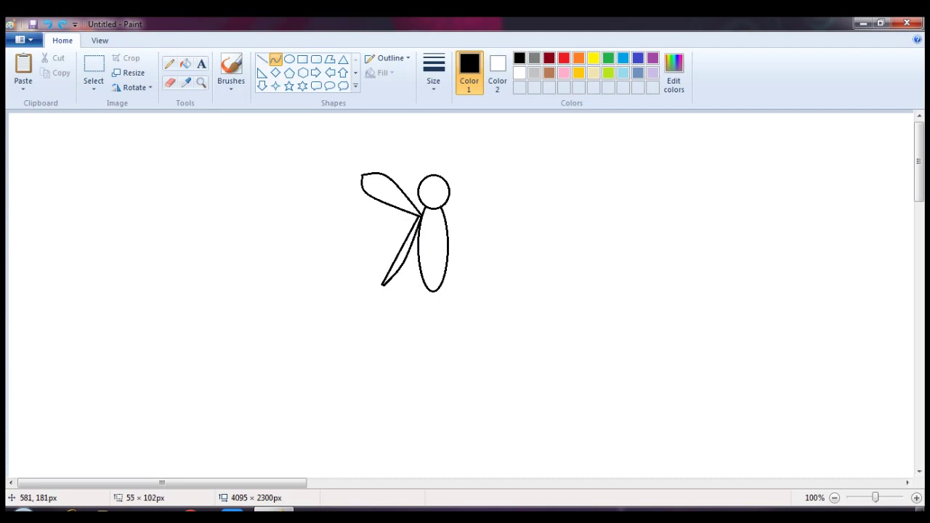
left_click_drag(426, 272, 396, 282)
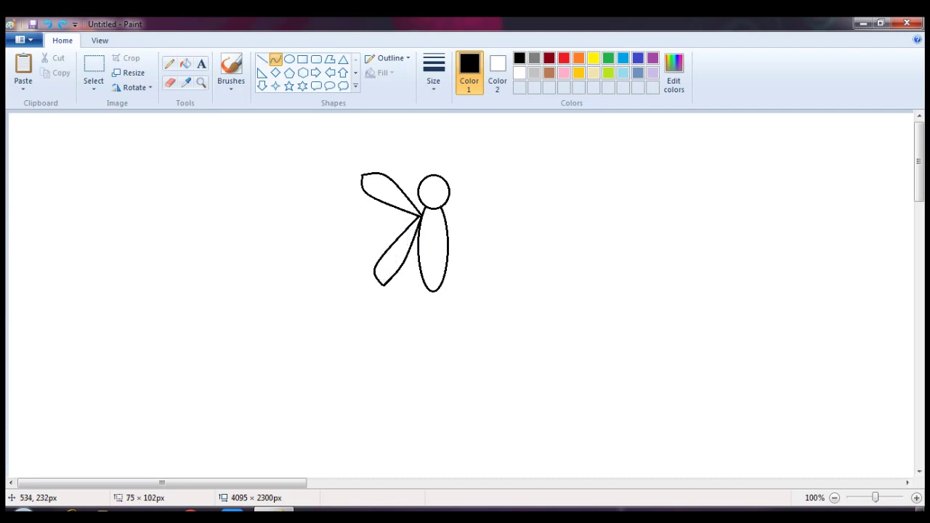
left_click_drag(428, 246, 402, 261)
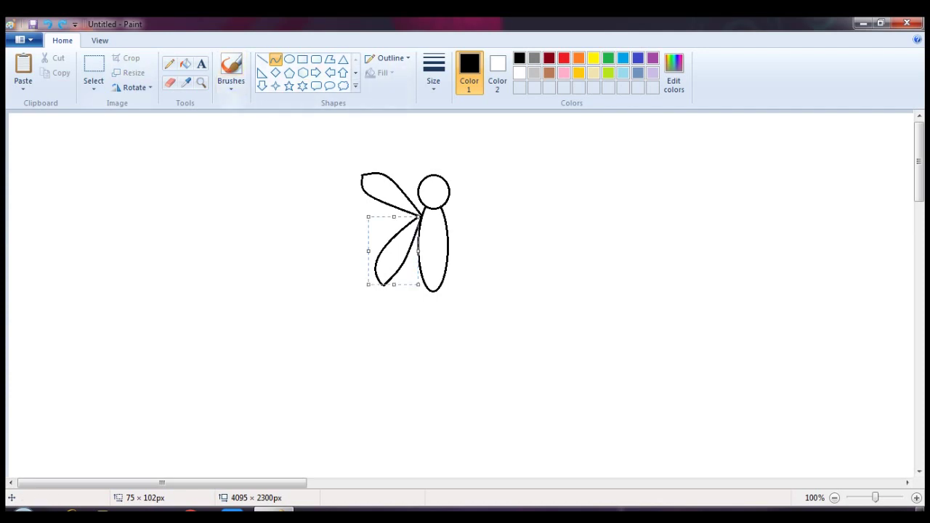
Step: Draw a curved left antenna on top of the head, ending in a small circle about 11 × 10 px
left_click(276, 61)
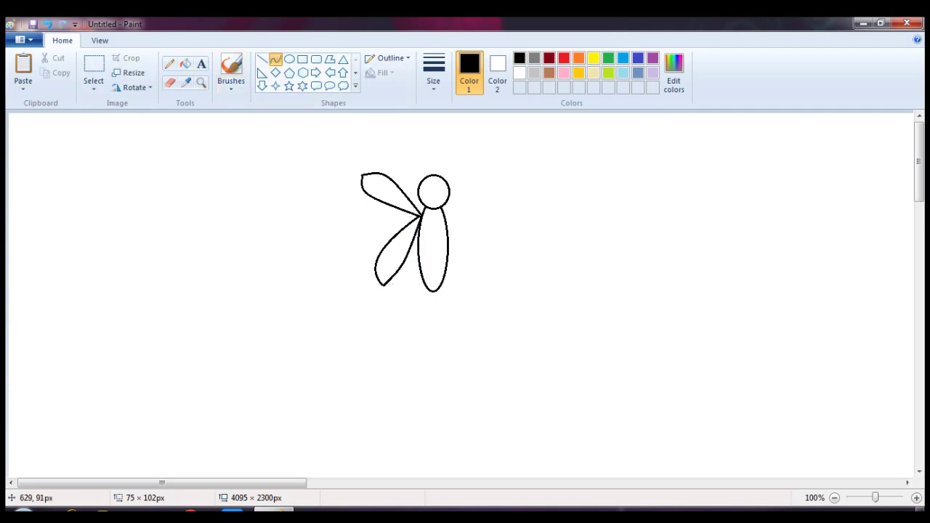
mouse_move(428, 177)
left_mouse_down()
mouse_move(427, 149)
mouse_move(439, 166)
mouse_move(430, 156)
left_mouse_up()
left_click(289, 59)
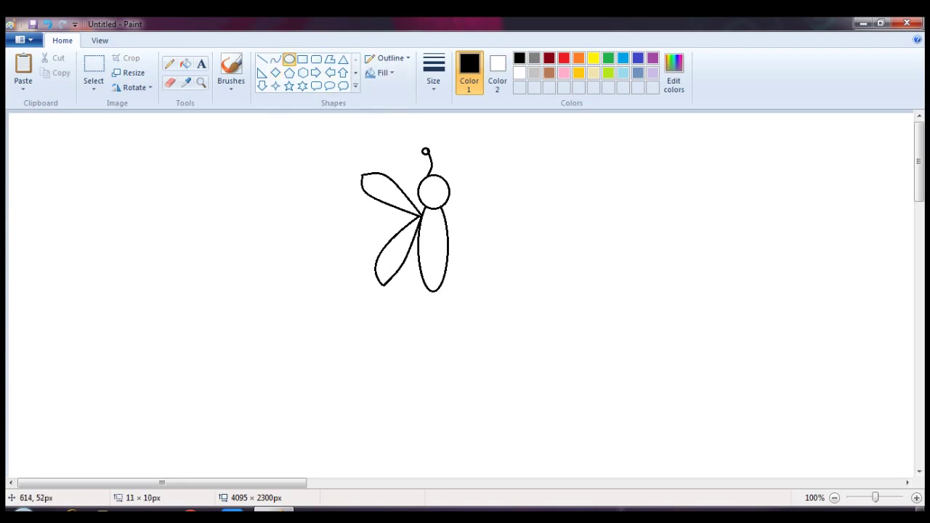
Step: Mark the left eye inside the head with the pencil at its thickest size
left_click(169, 63)
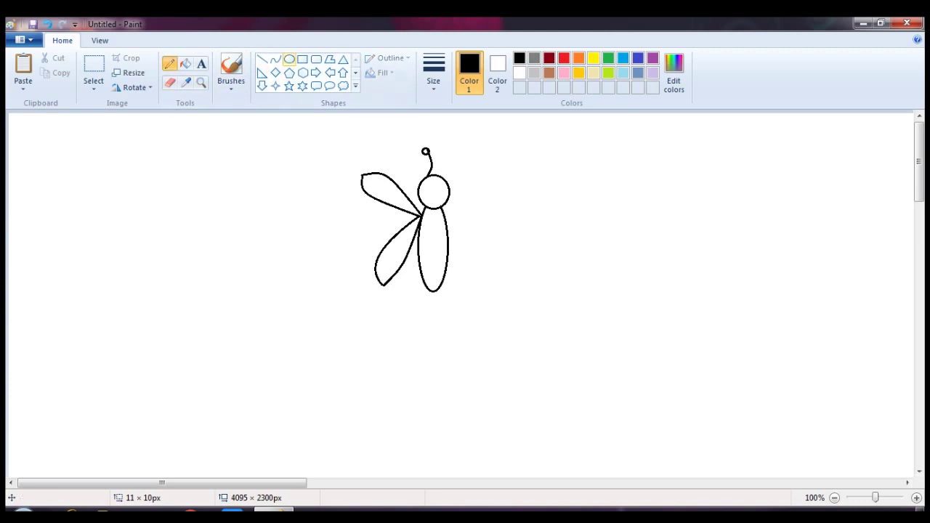
left_click(433, 69)
left_click(473, 192)
left_click(425, 186)
left_click(276, 59)
left_click_drag(426, 198, 434, 204)
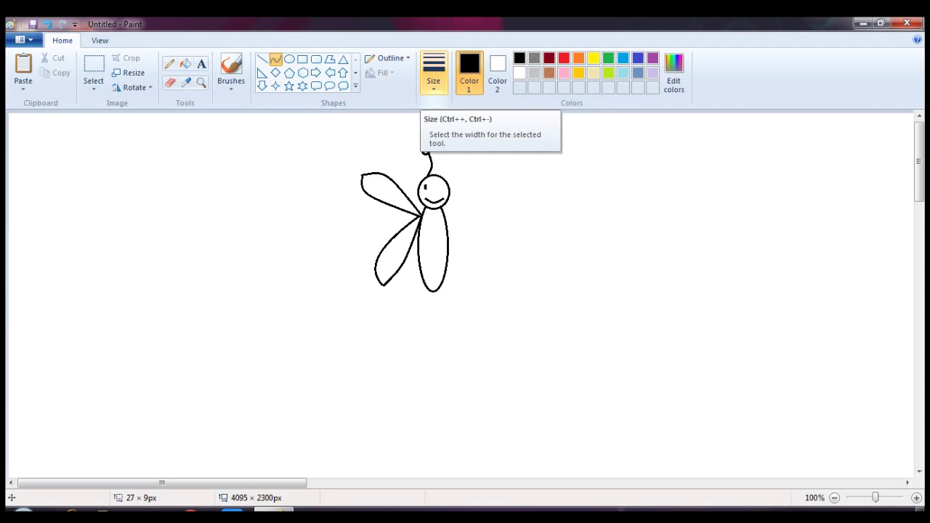
left_click(433, 76)
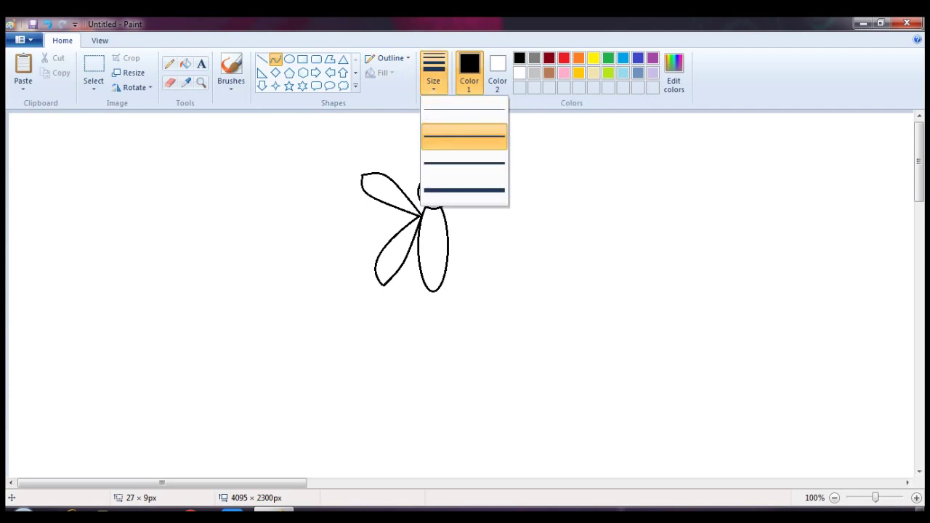
left_click(463, 136)
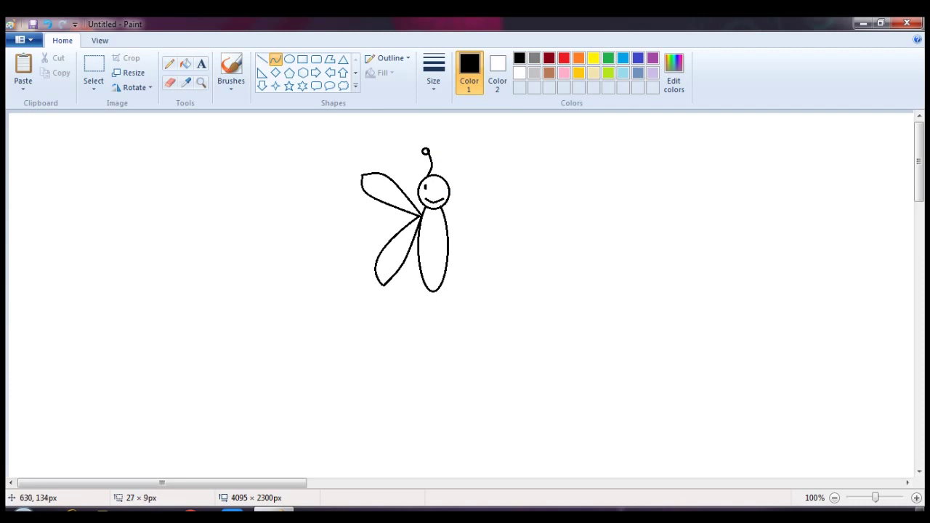
left_click(433, 200)
left_click(411, 239)
left_click_drag(418, 233, 424, 234)
key("ctrl+z")
mouse_move(423, 201)
left_mouse_down()
mouse_move(445, 201)
mouse_move(436, 205)
left_mouse_up()
key("ctrl+z")
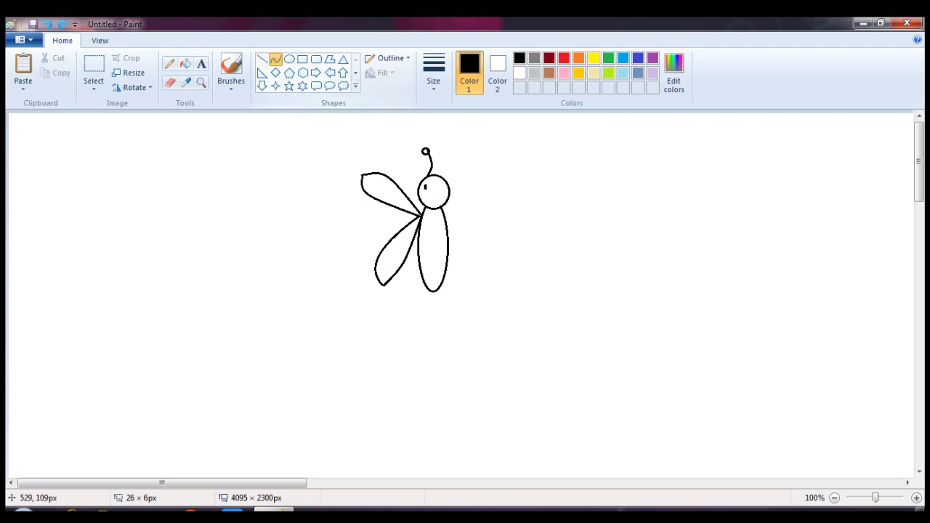
Step: Draw a curved smile about 26 × 7 px on the face and four curved stripe lines across the body
mouse_move(425, 201)
left_mouse_down()
mouse_move(441, 200)
mouse_move(434, 204)
left_mouse_up()
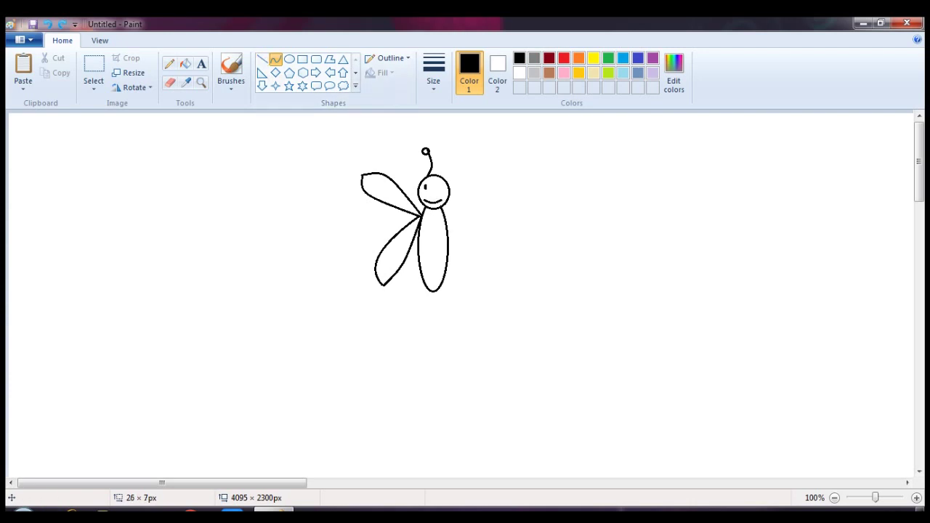
mouse_move(422, 227)
left_mouse_down()
mouse_move(448, 227)
mouse_move(418, 233)
mouse_move(442, 236)
left_mouse_up()
left_click(357, 237)
key("ctrl+z")
mouse_move(418, 233)
left_mouse_down()
mouse_move(448, 231)
mouse_move(464, 251)
mouse_move(421, 253)
mouse_move(451, 253)
mouse_move(464, 282)
mouse_move(445, 264)
mouse_move(468, 284)
left_mouse_up()
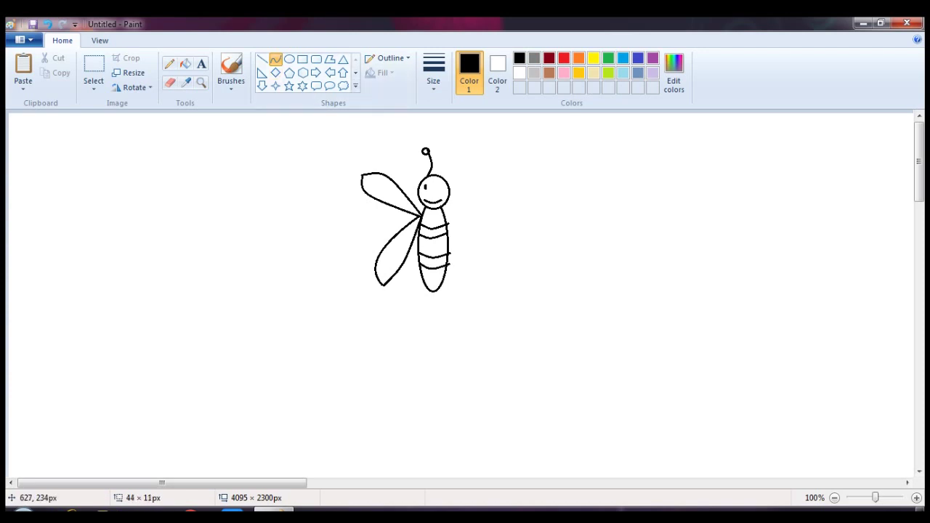
Step: Undo the lowest stripe line on the body
left_click(93, 69)
left_click_drag(348, 328, 428, 143)
key("ctrl+z")
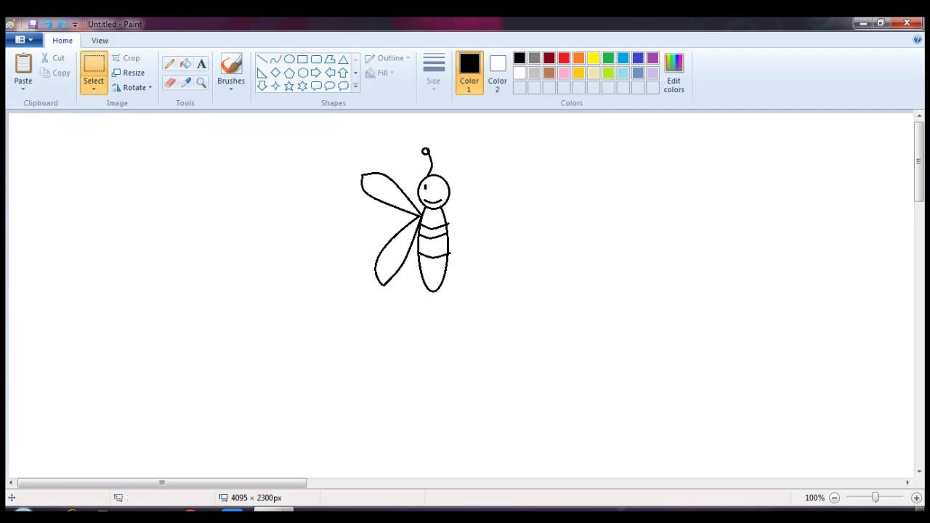
Step: Select the bee's left half, about 140 × 301 px, and place a horizontally flipped copy against it as the right half
left_click_drag(341, 332, 435, 131)
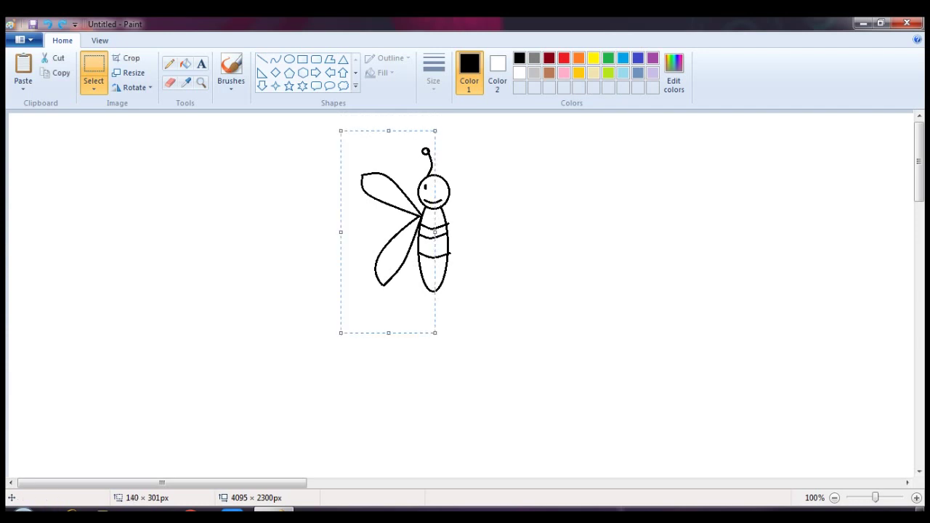
left_click_drag(397, 234, 470, 209)
left_click(134, 88)
left_click(157, 162)
left_click(437, 380)
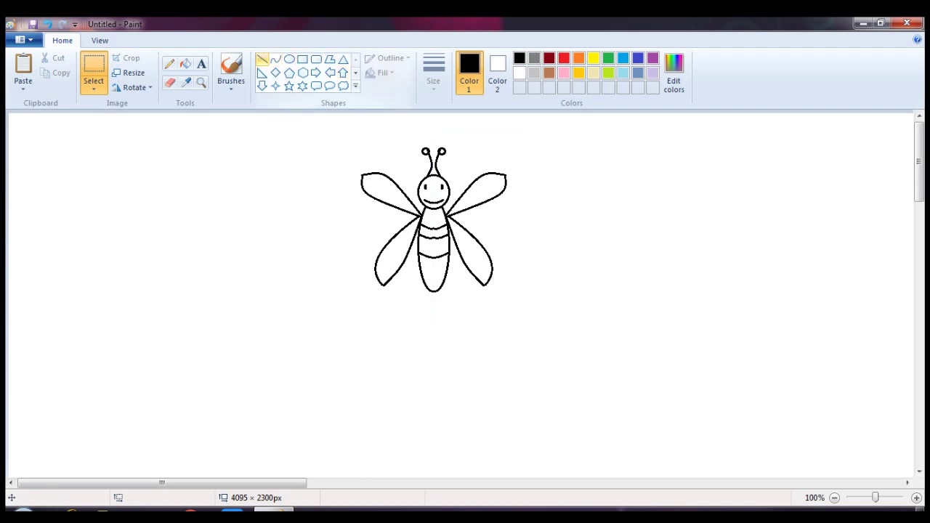
Step: Draw a pointed stinger at the bottom of the body with two curves meeting at a tip, about 24 px tall
left_click(276, 59)
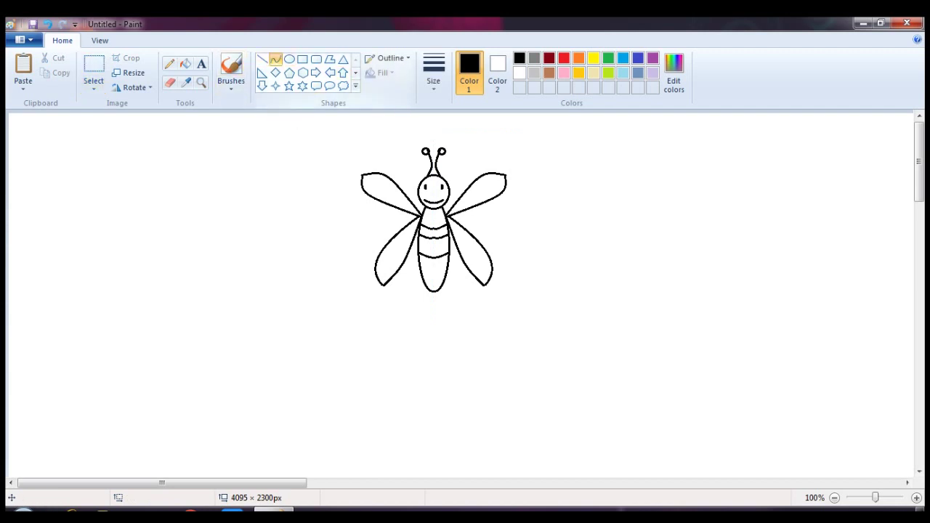
left_click_drag(426, 288, 435, 304)
left_click_drag(440, 289, 435, 303)
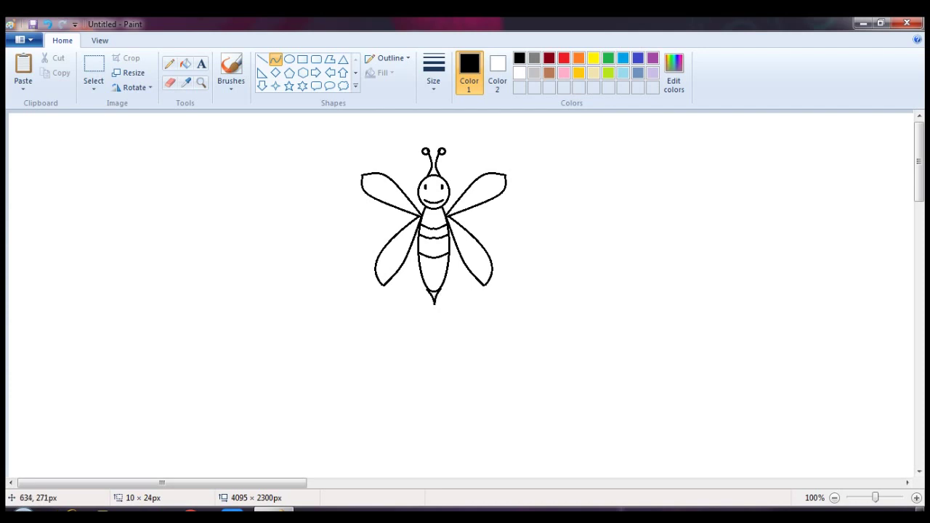
Step: Erase the black mouth and replace it with a red curved smile about 31 × 9 px
left_click(169, 82)
left_click_drag(439, 200, 427, 201)
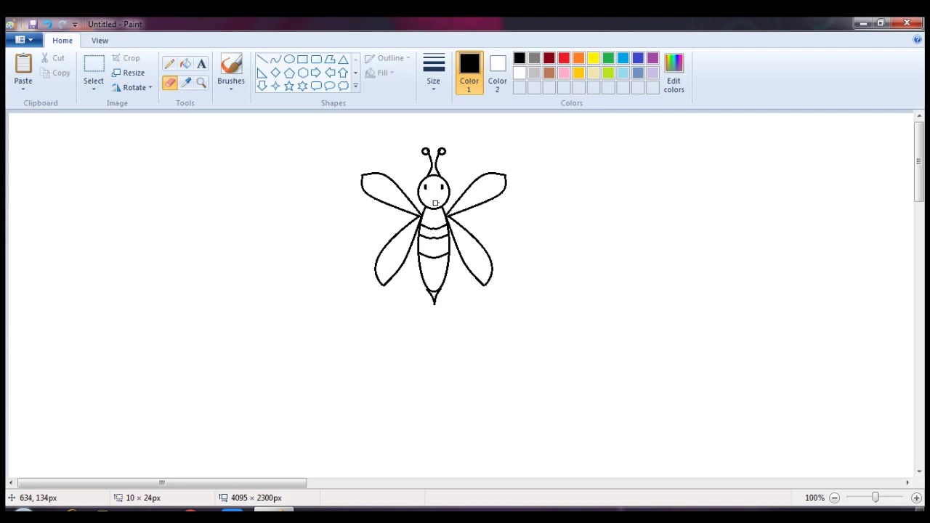
left_click(564, 58)
left_click(275, 58)
mouse_move(421, 199)
left_mouse_down()
mouse_move(469, 210)
mouse_move(444, 199)
left_mouse_up()
key("ctrl+z")
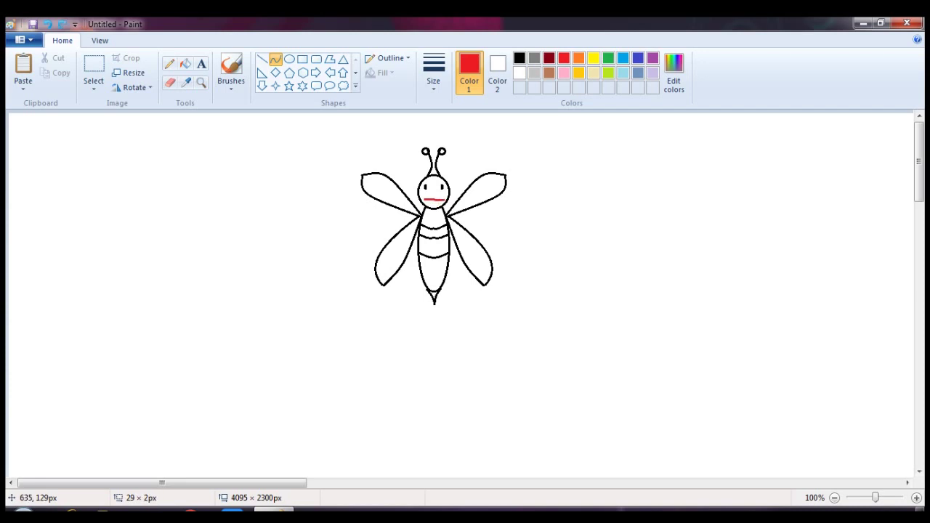
key("ctrl+z")
left_click_drag(422, 198, 445, 199)
left_click_drag(435, 198, 433, 204)
left_click(594, 58)
left_click(564, 58)
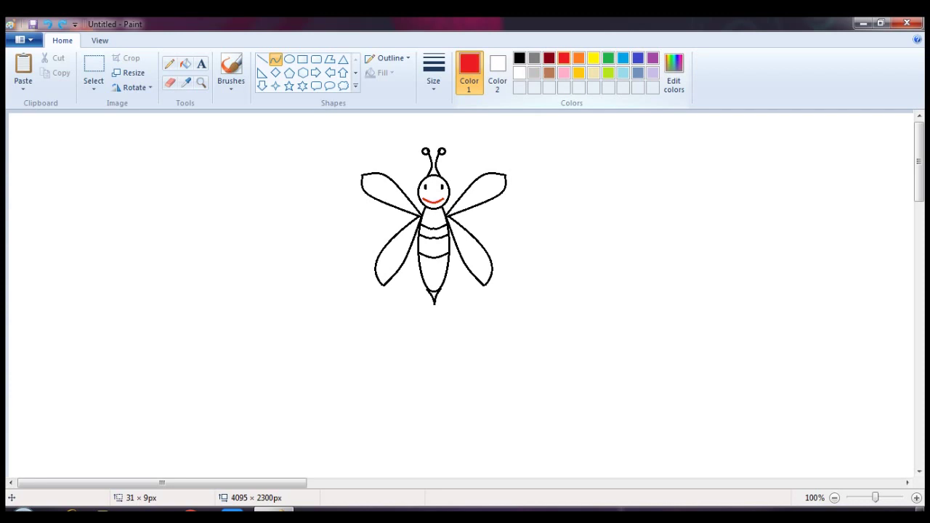
Step: Fill the head, the top body section and the two body sections below the narrow band with yellow
left_click(185, 64)
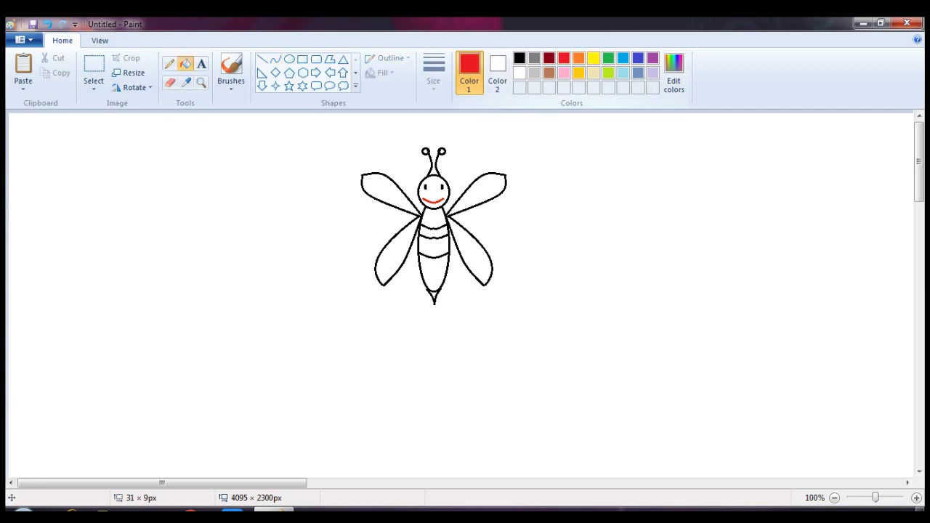
left_click(594, 58)
left_click(439, 192)
left_click(439, 217)
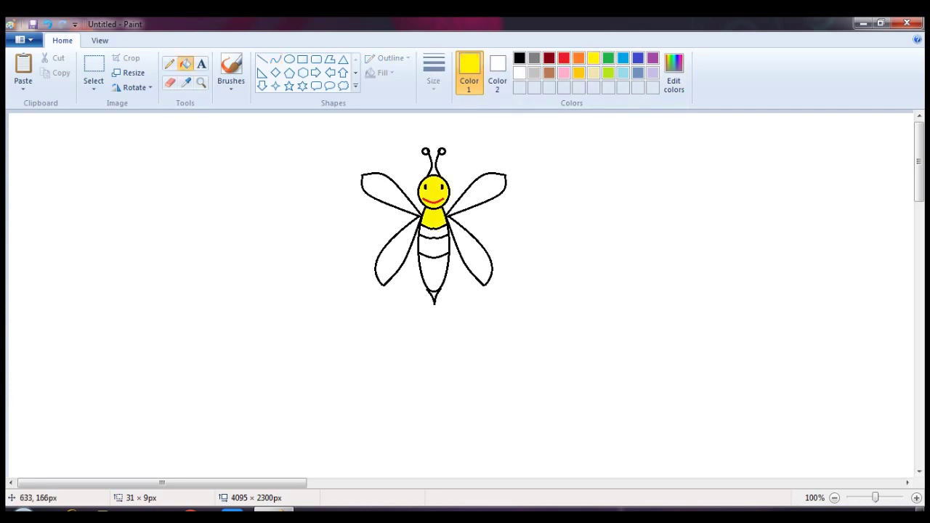
left_click(434, 247)
left_click(434, 272)
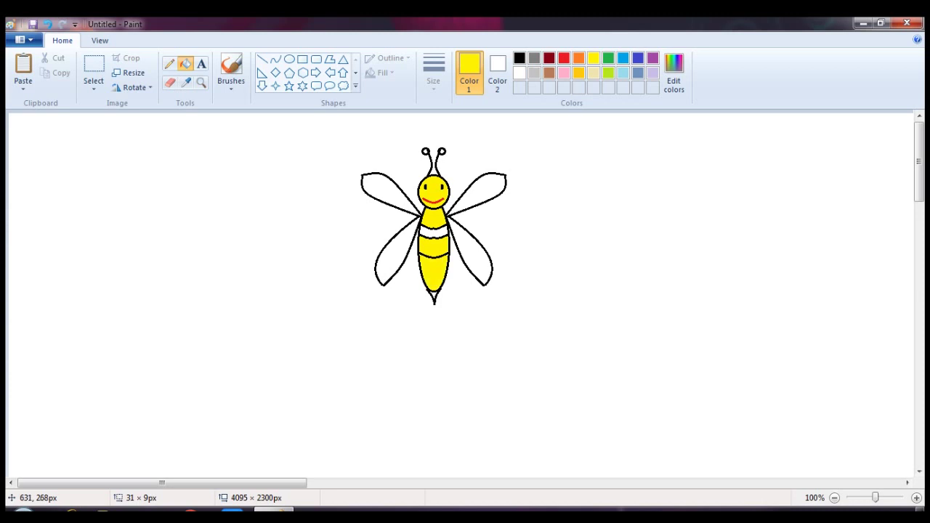
Step: Fill the stinger with brown, all four wings with light turquoise and both antenna tips with dark red
left_click(549, 72)
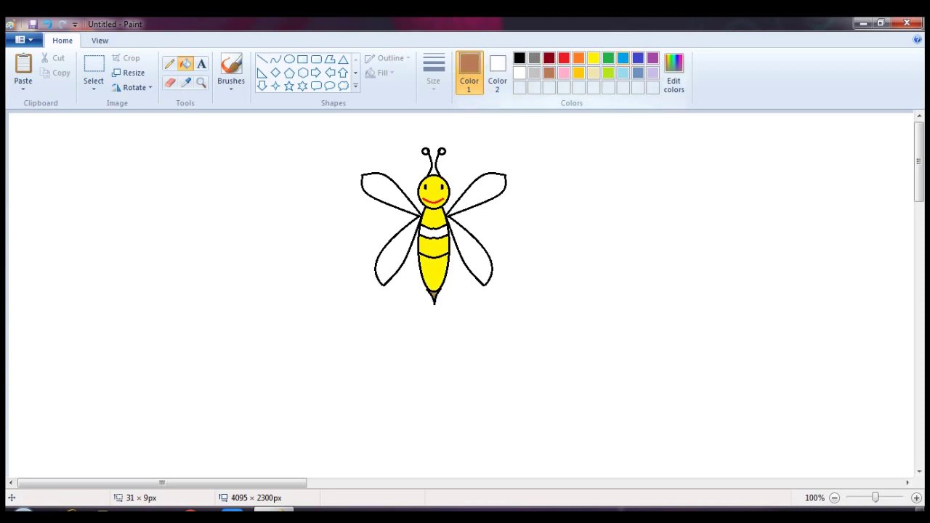
left_click(623, 73)
left_click(481, 192)
left_click(470, 247)
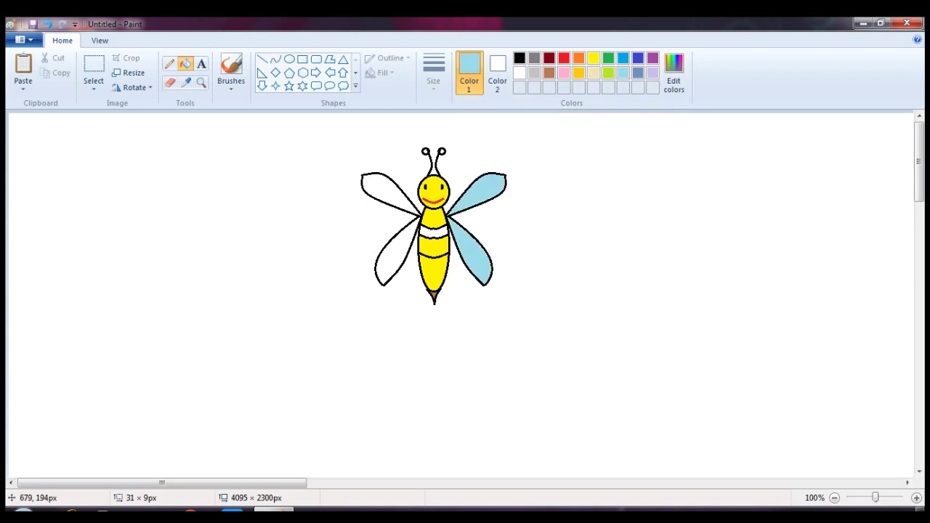
left_click(407, 247)
left_click(403, 200)
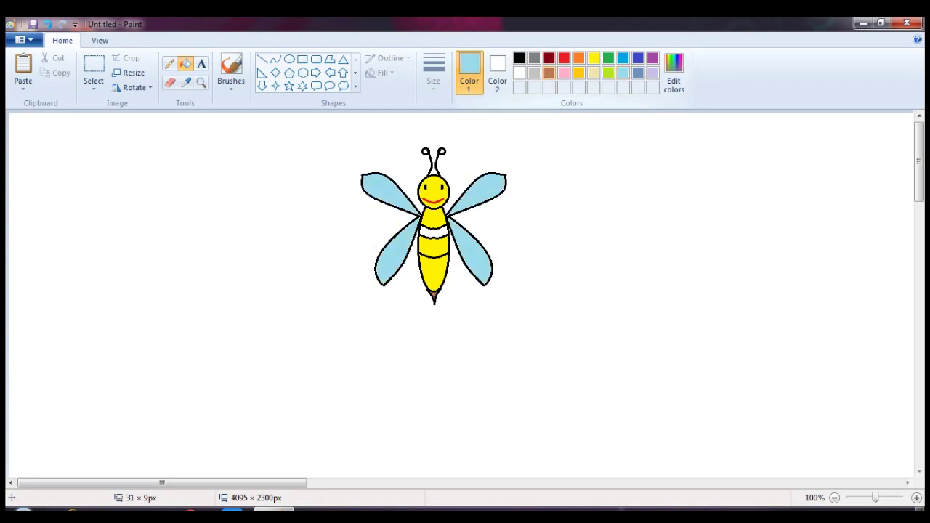
left_click(550, 58)
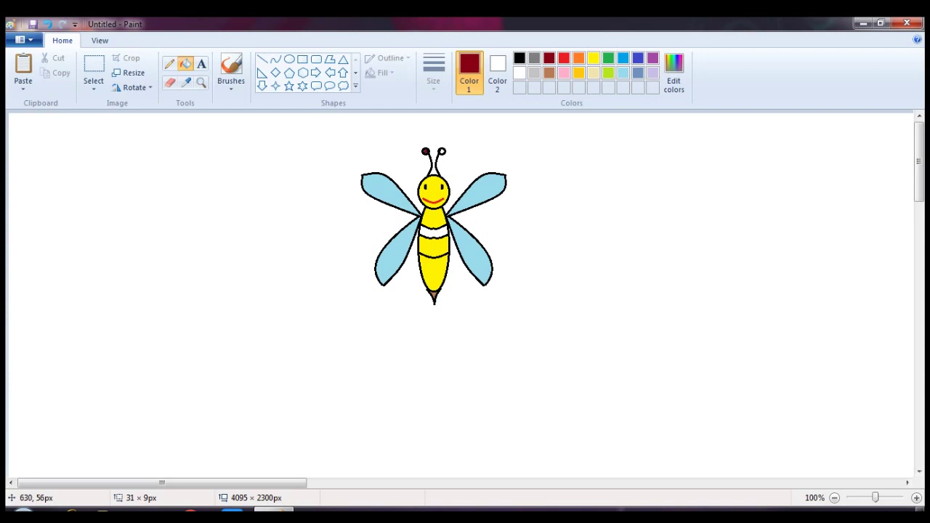
Step: Try dark red and brown as the bee's head color, and return the head to yellow
left_click(434, 190)
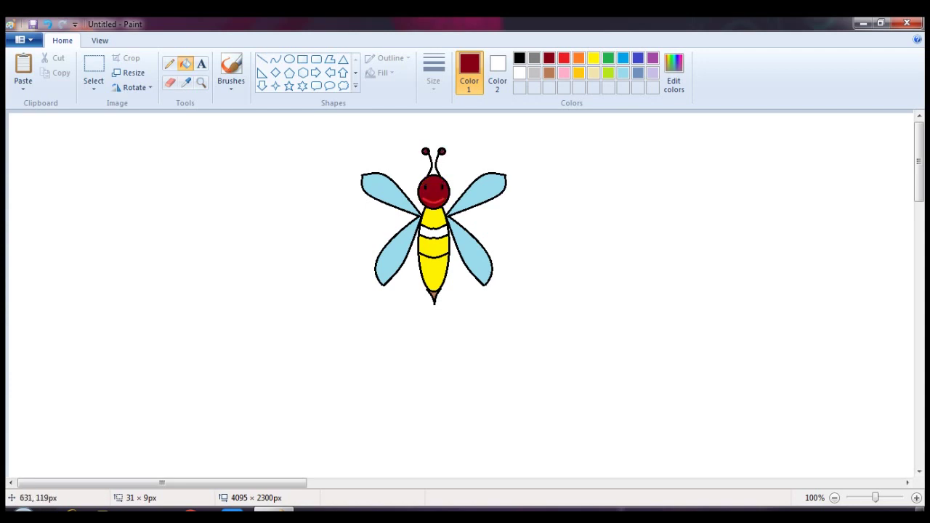
left_click(593, 58)
left_click(434, 192)
left_click(549, 73)
left_click(434, 192)
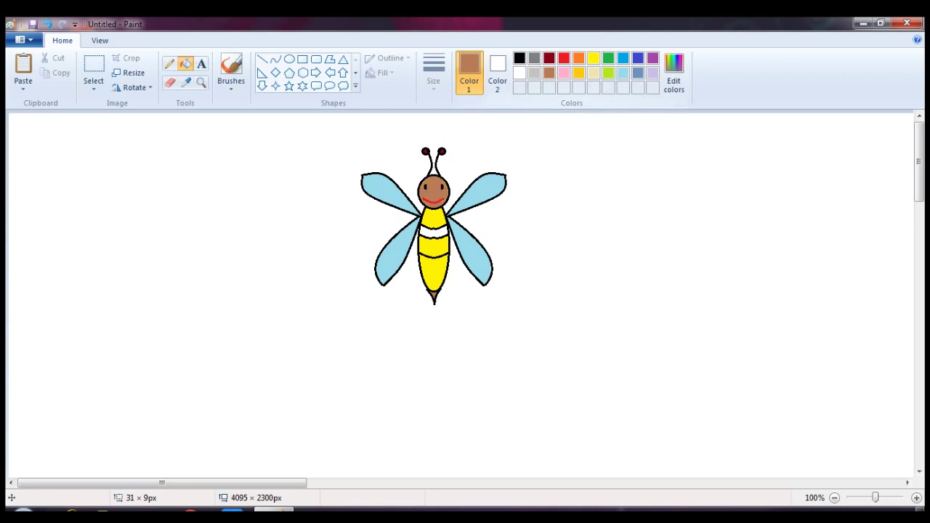
left_click(593, 58)
left_click(433, 191)
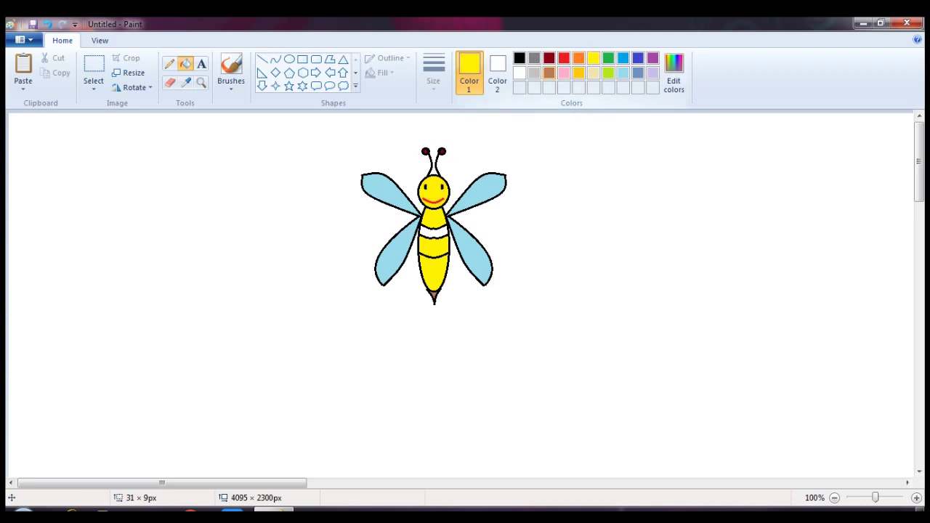
Step: Add a second body band with a black curve about 47 × 12 px across the lower body, and fill both bands with brown
left_click(549, 73)
left_click(434, 231)
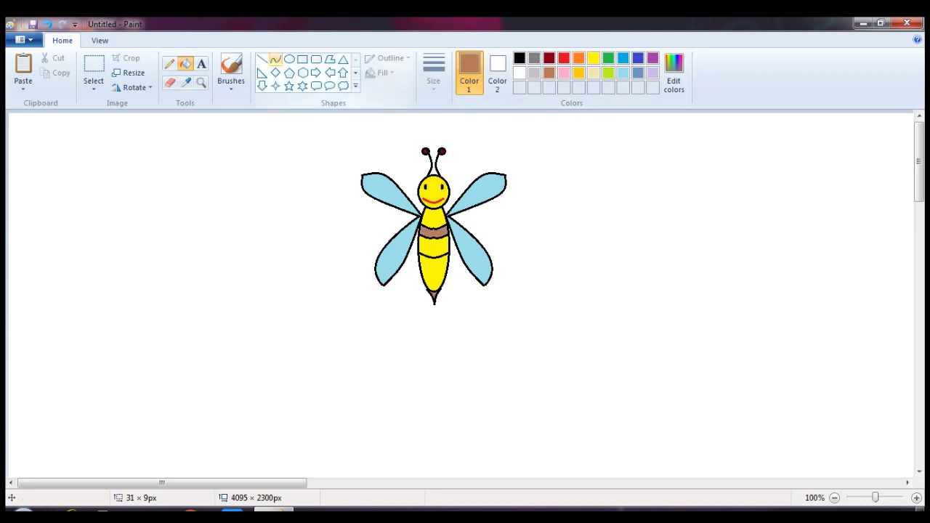
left_click(275, 59)
left_click(519, 58)
mouse_move(420, 266)
left_mouse_down()
mouse_move(452, 265)
mouse_move(436, 274)
left_mouse_up()
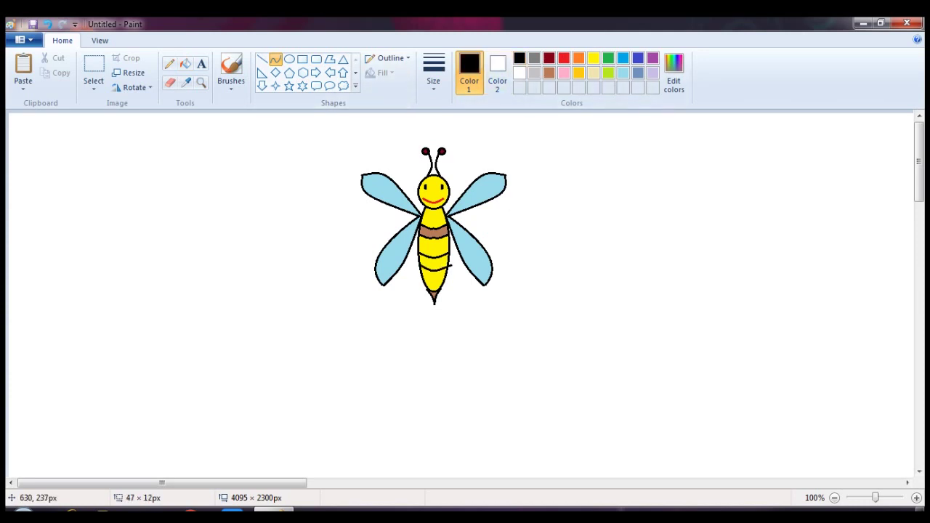
left_click(549, 72)
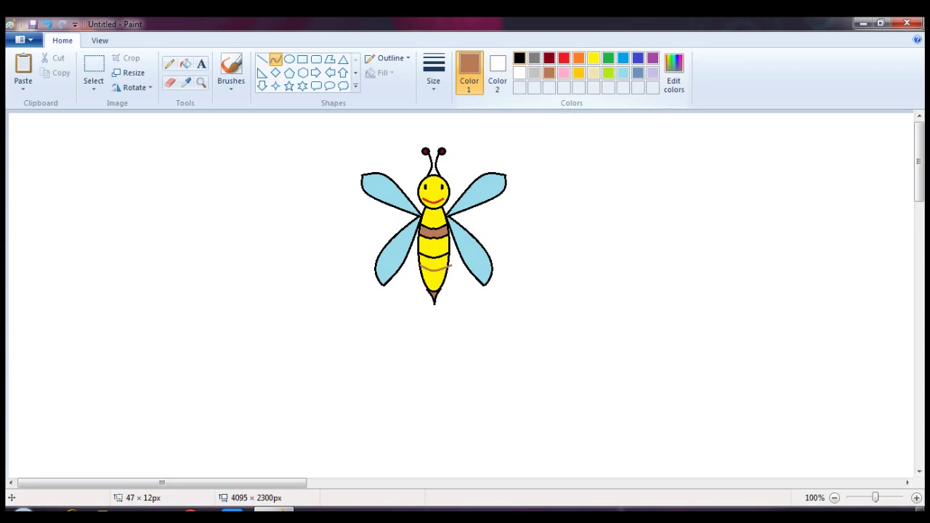
left_click(519, 57)
left_click(185, 63)
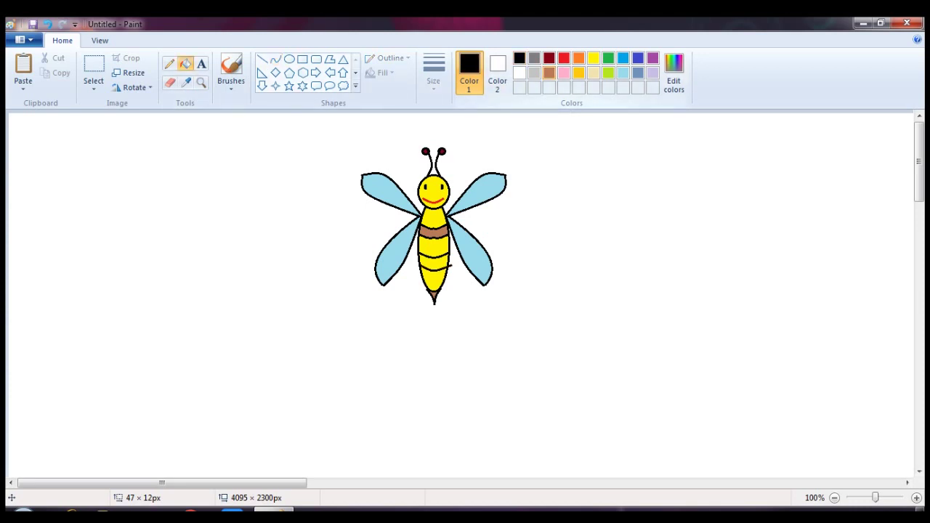
left_click(549, 73)
left_click(435, 262)
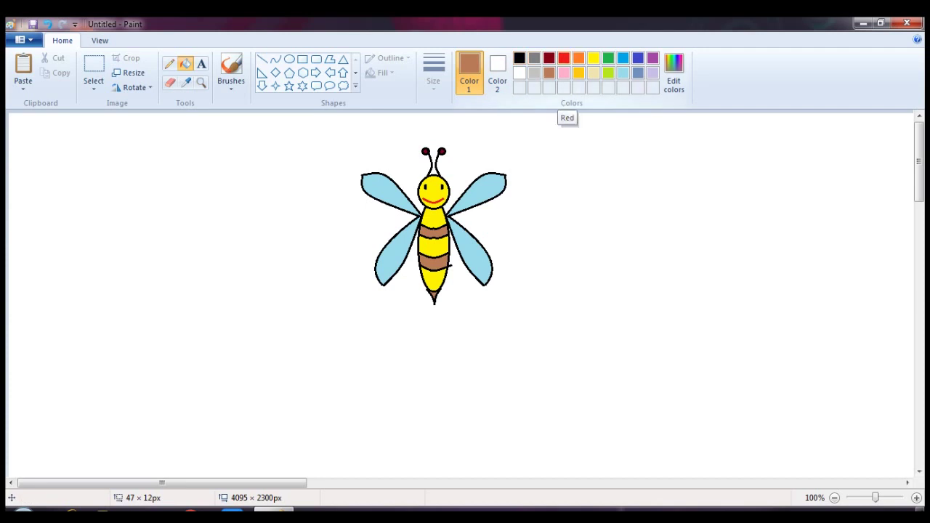
Step: Draw a small black horizontal ellipse below the bee's lower right wing as the flower's center
left_click(289, 60)
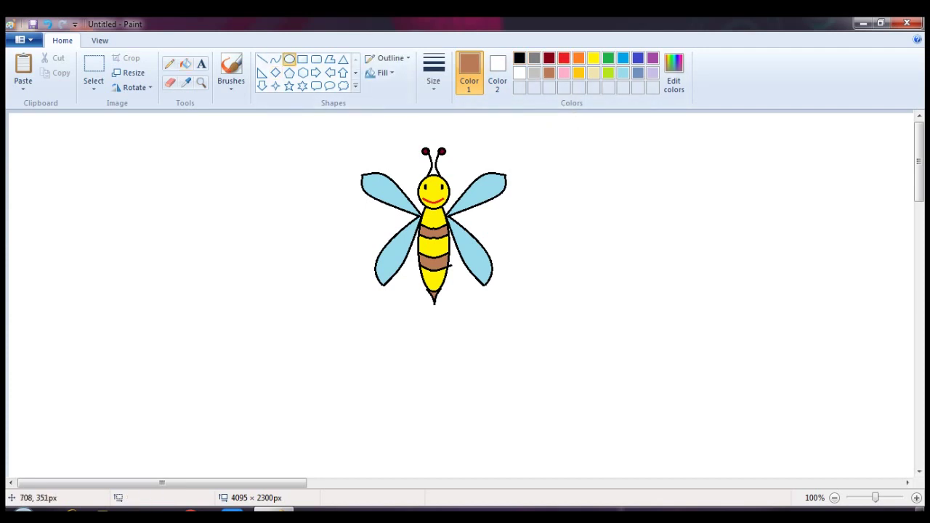
left_click(520, 58)
Step: Try narrow ellipses about 93 × 16 px and 81 × 19 px as petals left of the flower's center, and undo them
left_click_drag(487, 340, 426, 333)
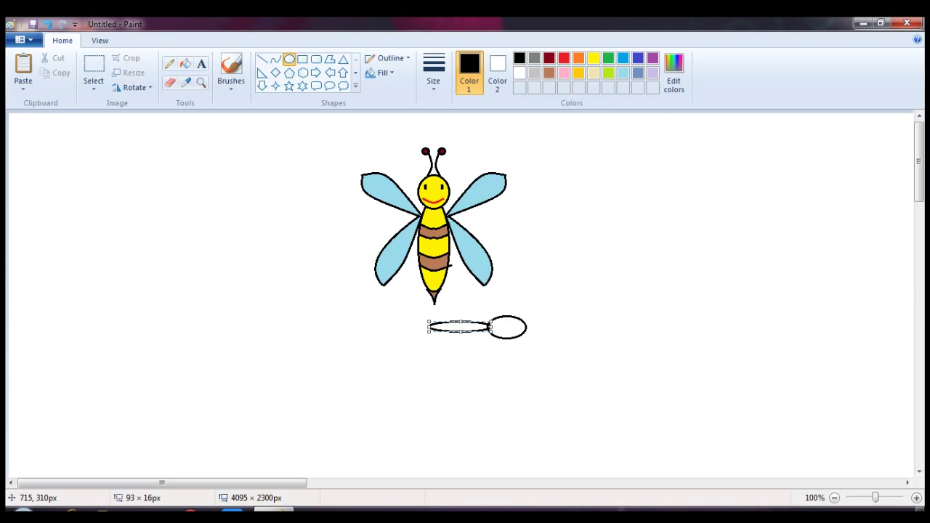
left_click_drag(491, 322, 438, 313)
left_click(579, 316)
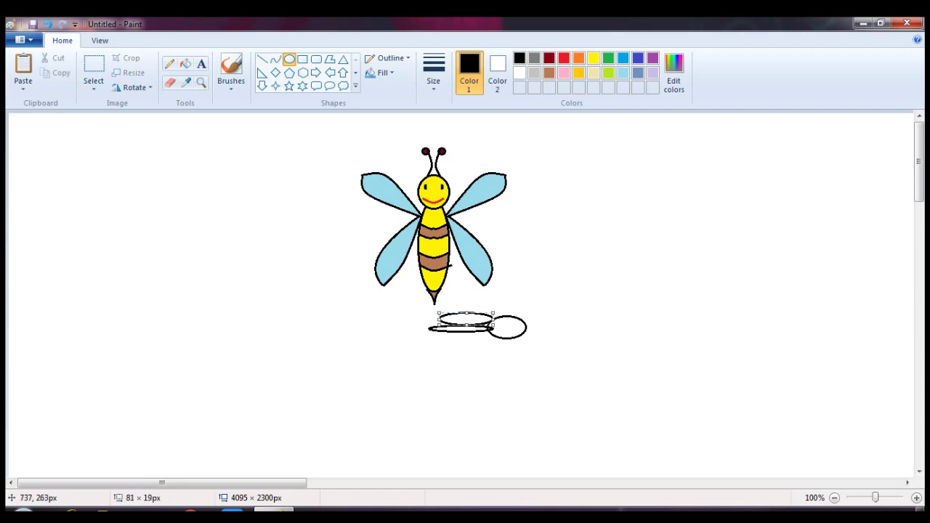
key("ctrl+z")
key("ctrl+z")
Step: Draw a long petal about 97 px wide extending left from the flower's center with two curves
left_click(275, 60)
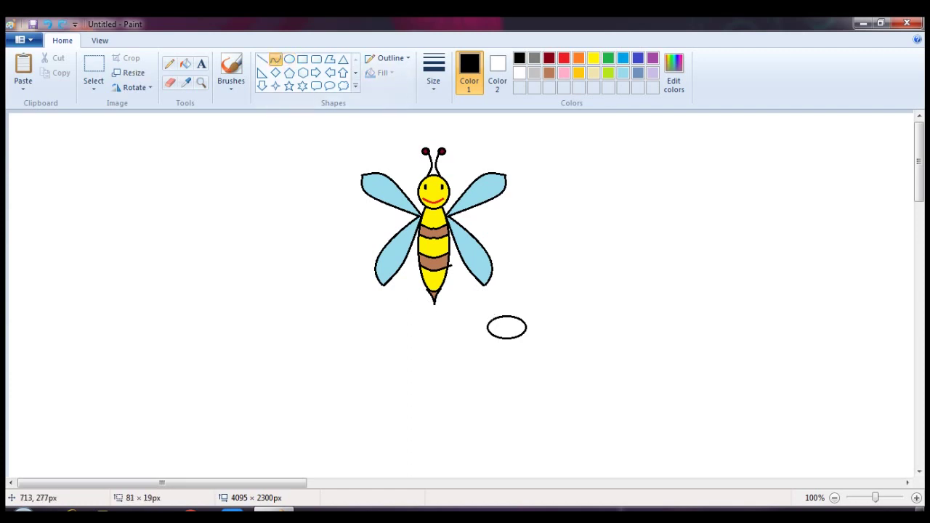
left_click_drag(488, 323, 420, 329)
mouse_move(361, 337)
left_mouse_down()
mouse_move(357, 316)
mouse_move(418, 332)
mouse_move(469, 323)
mouse_move(428, 336)
mouse_move(467, 335)
mouse_move(469, 323)
mouse_move(425, 340)
mouse_move(461, 341)
left_mouse_up()
key("ctrl+z")
left_click(444, 372)
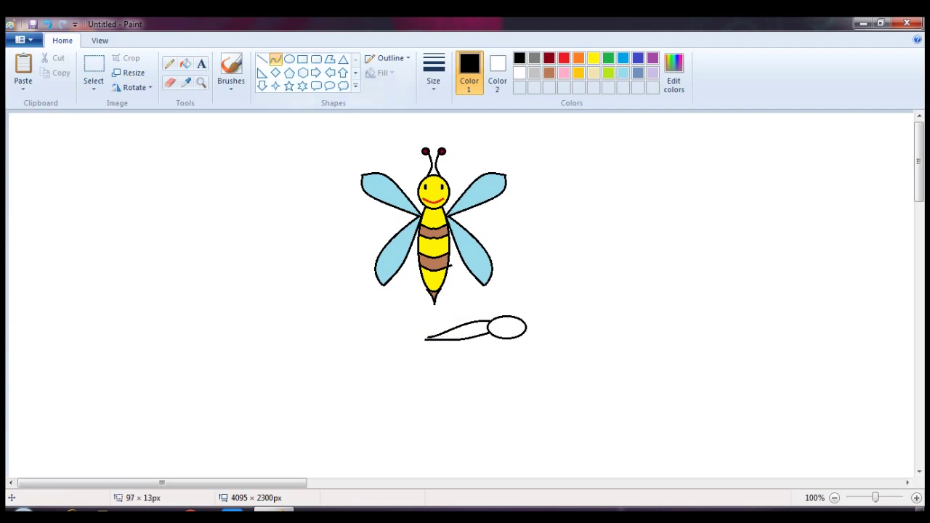
Step: Draw two more pointed petals fanning up and left from the center, about 88 px long and 51 × 47 px
left_click_drag(487, 321, 429, 306)
left_click_drag(486, 330, 476, 331)
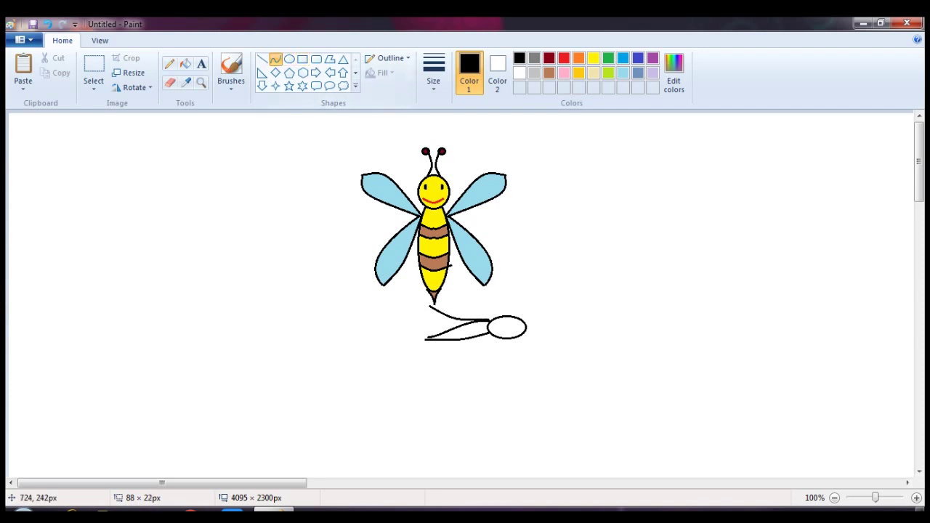
mouse_move(529, 338)
left_mouse_down()
mouse_move(511, 319)
mouse_move(496, 323)
mouse_move(508, 330)
mouse_move(507, 320)
mouse_move(458, 284)
mouse_move(495, 295)
mouse_move(486, 317)
mouse_move(478, 295)
mouse_move(486, 332)
mouse_move(458, 285)
left_mouse_up()
left_click(276, 60)
key("ctrl+z")
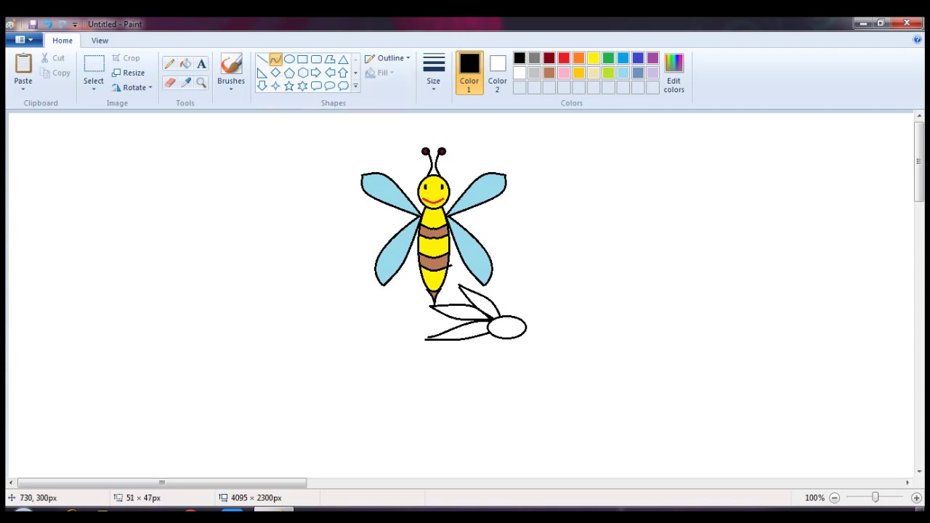
Step: Draw a pointed upright petal about 64 px tall above the flower's center with two curves
mouse_move(492, 302)
left_mouse_down()
mouse_move(496, 271)
mouse_move(487, 294)
mouse_move(549, 311)
mouse_move(563, 327)
mouse_move(557, 309)
left_mouse_up()
left_click(277, 61)
key("ctrl+z")
left_click_drag(535, 288, 551, 304)
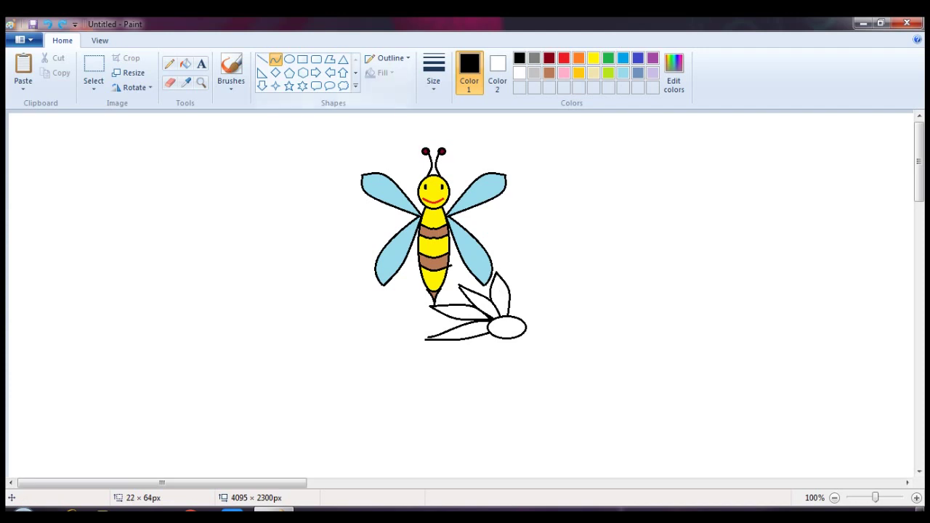
Step: Draw a pointed petal extending down and left from the flower's center with curves
mouse_move(497, 338)
left_mouse_down()
mouse_move(468, 374)
mouse_move(491, 360)
mouse_move(476, 339)
mouse_move(467, 374)
mouse_move(463, 358)
mouse_move(499, 373)
left_mouse_up()
left_click(276, 60)
key("ctrl+z")
left_click(275, 60)
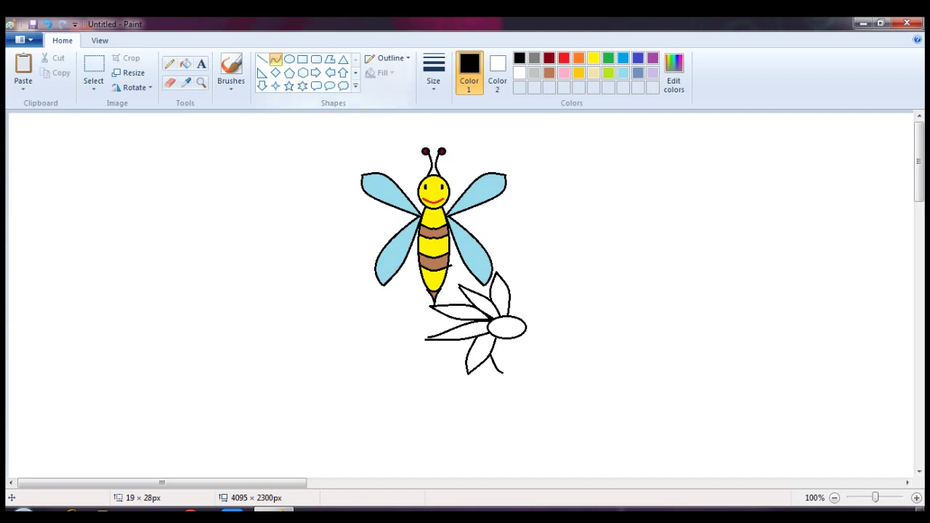
Step: Try to draw a second pointed petal directly beneath the flower's center
left_click(276, 60)
mouse_move(506, 339)
left_mouse_down()
mouse_move(512, 353)
mouse_move(503, 375)
mouse_move(514, 360)
mouse_move(522, 368)
mouse_move(513, 369)
left_mouse_up()
left_click(276, 60)
left_click(560, 263)
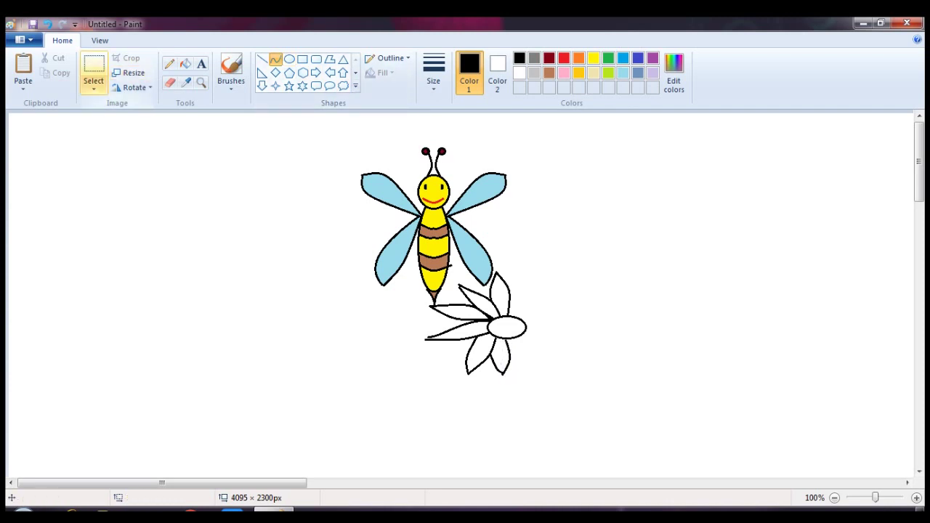
Step: Try selecting the flower's left half, and undo the petal directly beneath the center
left_click(93, 82)
left_click(93, 79)
left_click(94, 65)
left_click_drag(426, 369, 484, 294)
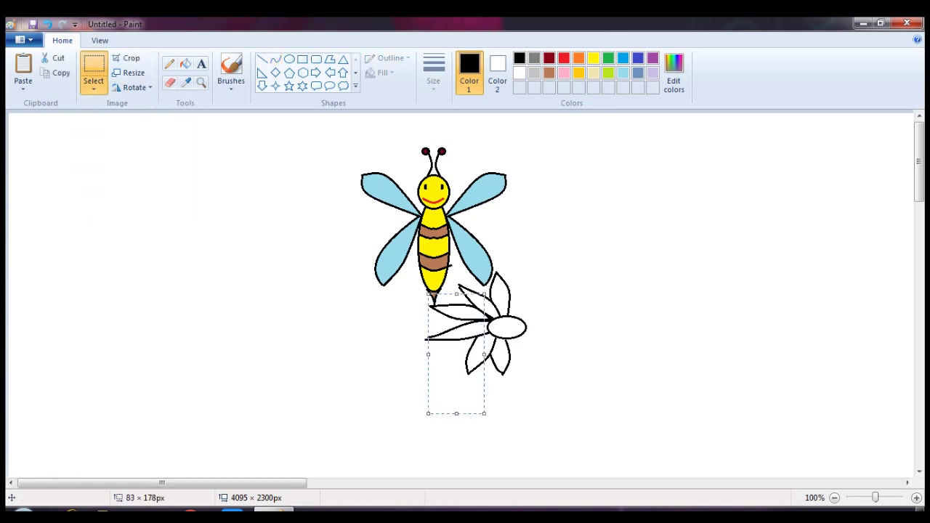
key("ctrl+z")
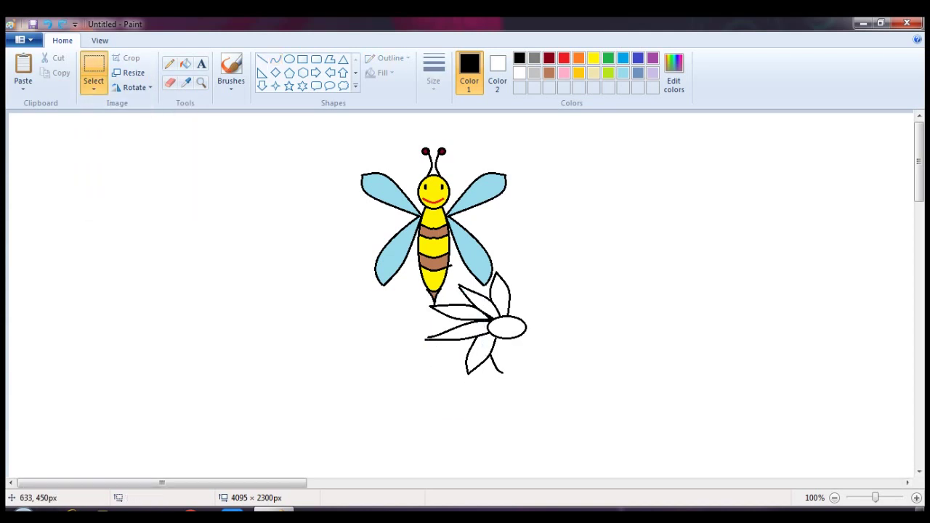
left_click_drag(435, 429, 508, 246)
key("ctrl+z")
Step: Select the flower's left half, about 130 × 233 px, and place a horizontally flipped copy against it as the right half
left_click_drag(424, 416, 512, 259)
left_click_drag(468, 338, 310, 370)
left_click(134, 87)
left_click(155, 164)
left_click_drag(339, 367, 548, 326)
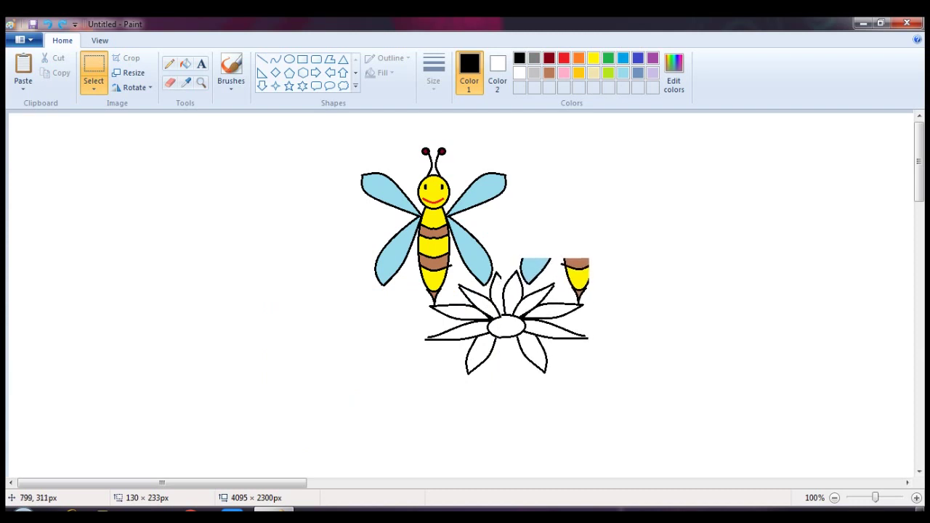
left_click_drag(549, 325, 548, 324)
left_click(696, 246)
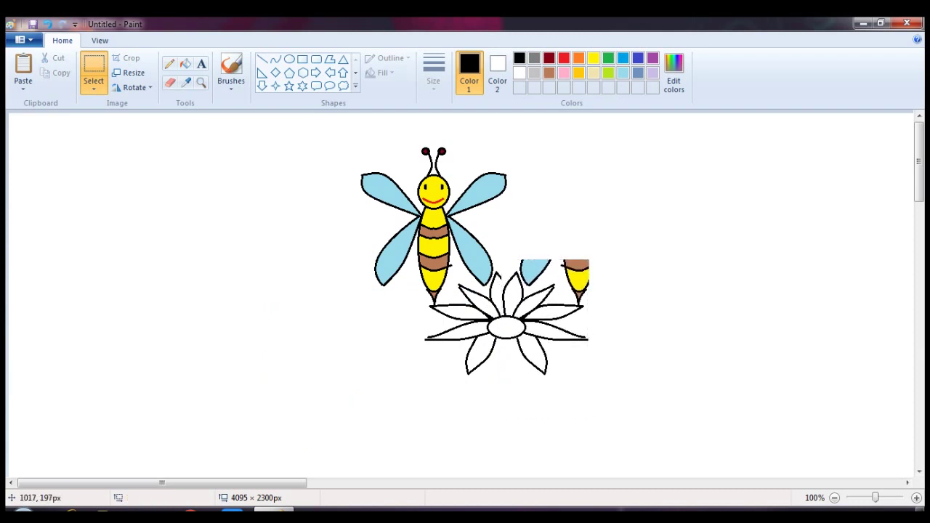
Step: Erase the copied bee fragments above the flower's right half and the inner edge line between the two top petals
left_click(170, 82)
mouse_move(586, 294)
left_mouse_down()
mouse_move(592, 263)
mouse_move(577, 278)
mouse_move(600, 286)
mouse_move(584, 259)
mouse_move(577, 284)
mouse_move(569, 264)
mouse_move(569, 282)
mouse_move(564, 260)
mouse_move(574, 297)
left_mouse_up()
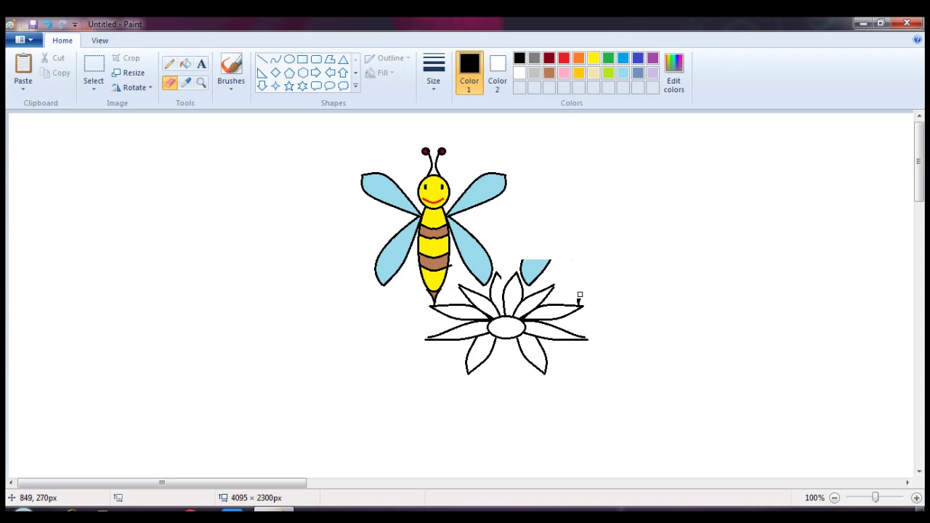
mouse_move(577, 302)
left_mouse_down()
mouse_move(546, 265)
mouse_move(532, 284)
mouse_move(520, 264)
mouse_move(536, 262)
left_mouse_up()
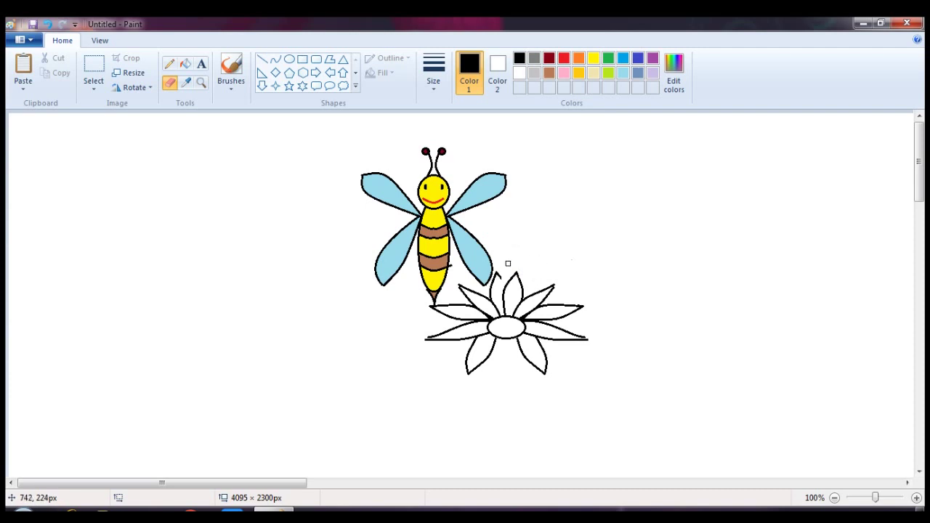
left_click_drag(500, 287, 506, 299)
Step: Redraw the inner edges of the two top petals with black curves, the left one about 12 × 62 px
left_click(276, 59)
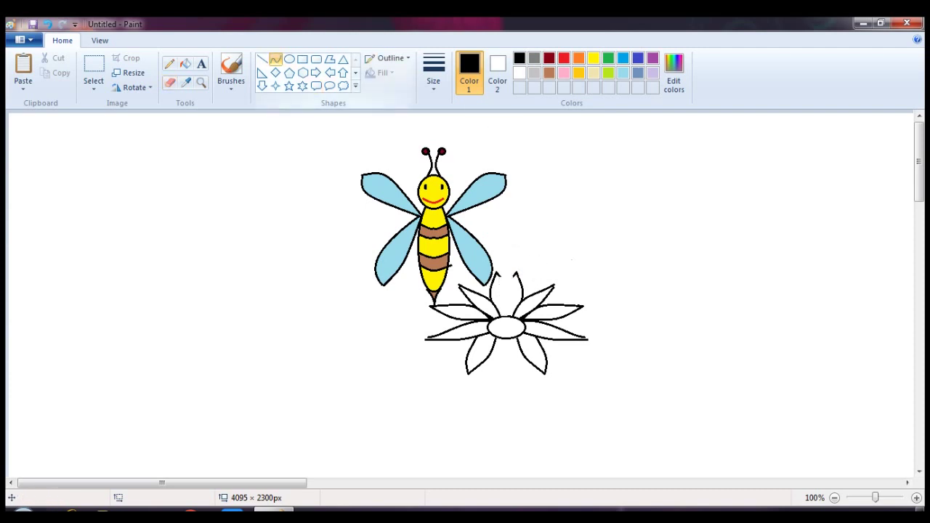
left_click_drag(499, 278, 507, 314)
key("ctrl+z")
mouse_move(497, 274)
left_mouse_down()
mouse_move(501, 319)
mouse_move(512, 301)
left_mouse_up()
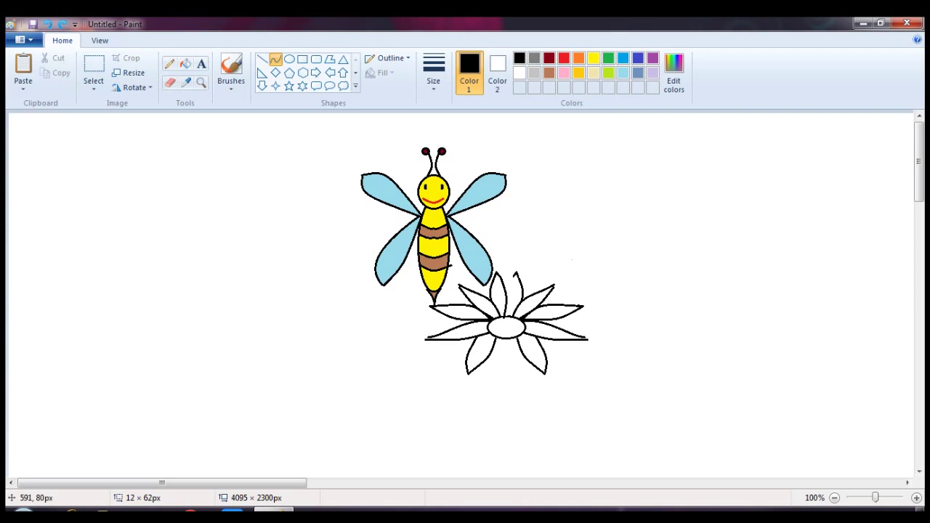
left_click_drag(512, 275, 505, 289)
key("ctrl+z")
key("ctrl+z")
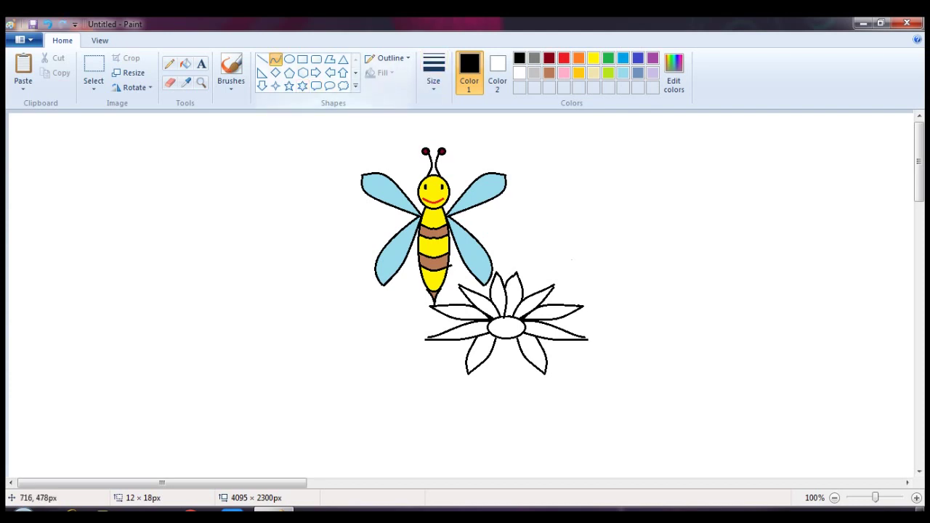
Step: Draw two pointed petals beneath the flower's center with curves, and close the gaps in the petal outlines with the Pencil
left_click_drag(490, 356, 500, 377)
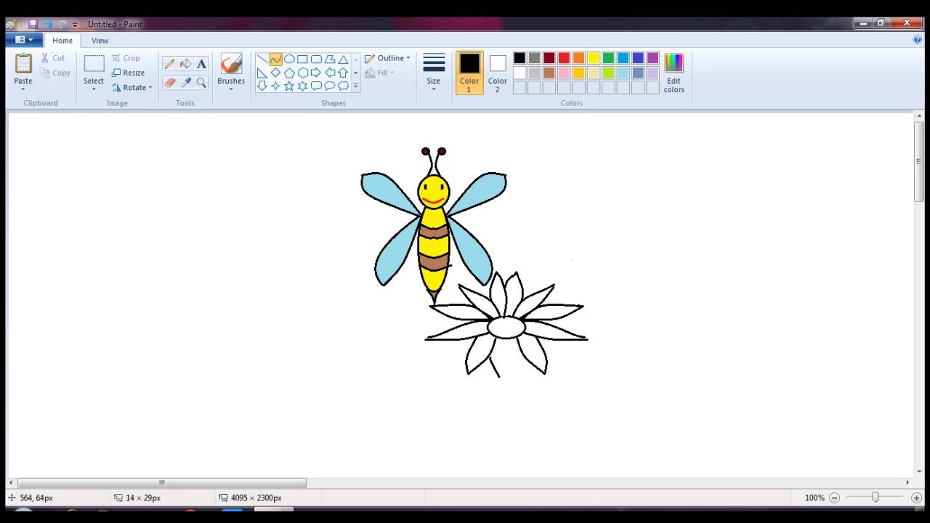
mouse_move(502, 338)
left_mouse_down()
mouse_move(500, 377)
mouse_move(508, 361)
mouse_move(523, 375)
left_mouse_up()
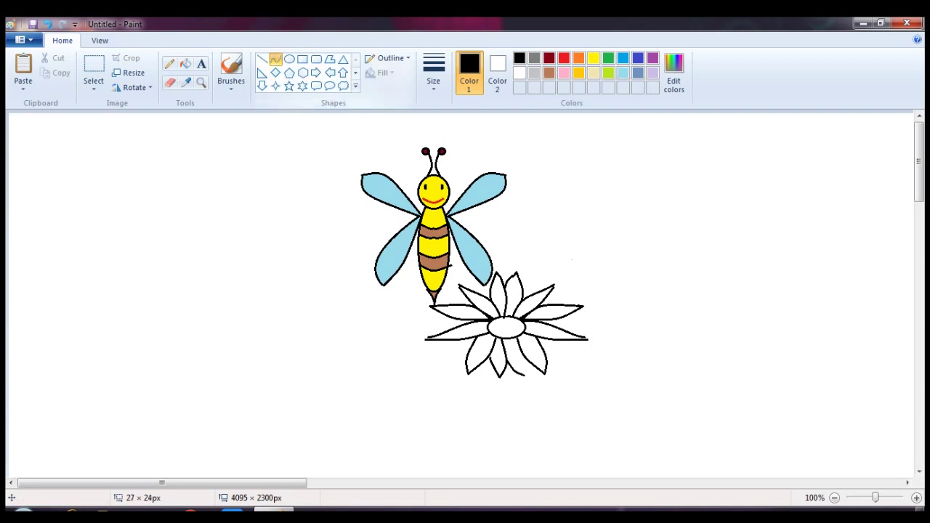
mouse_move(527, 358)
left_mouse_down()
mouse_move(520, 374)
mouse_move(527, 368)
left_mouse_up()
left_click(169, 63)
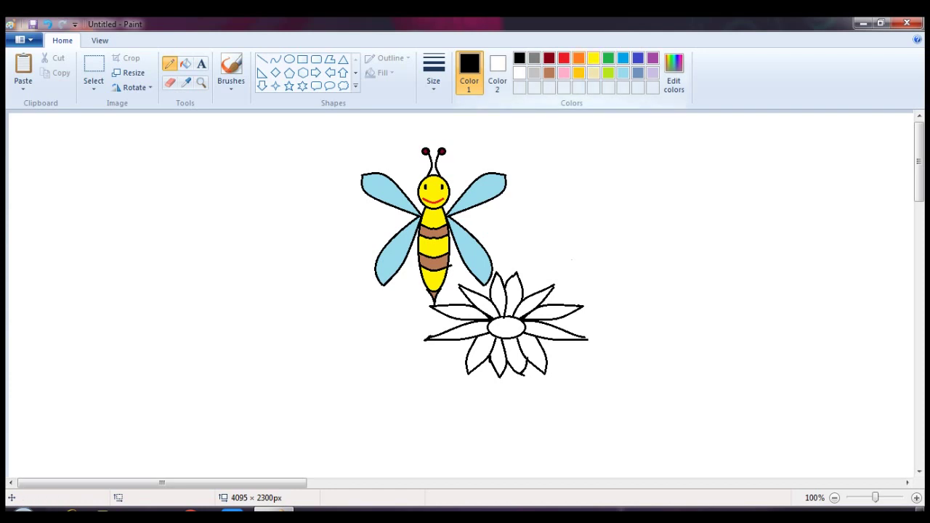
Step: Try purple and then yellow fills on the two upper-left petals of the flower
left_click(652, 58)
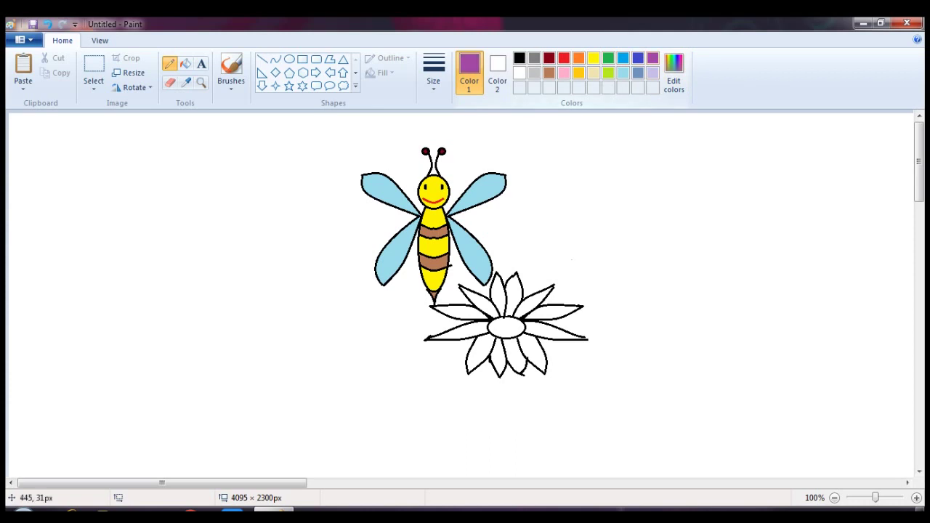
left_click(185, 63)
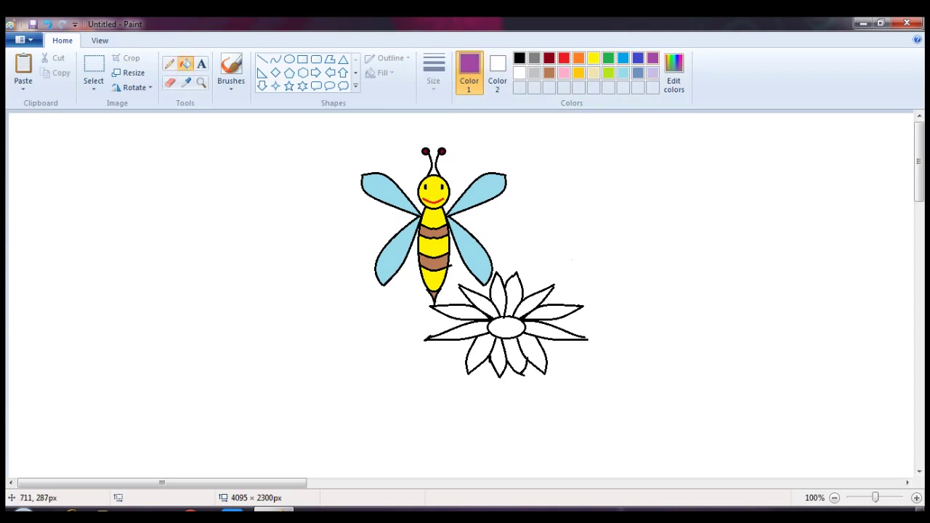
left_click(476, 299)
left_click(456, 311)
left_click(594, 58)
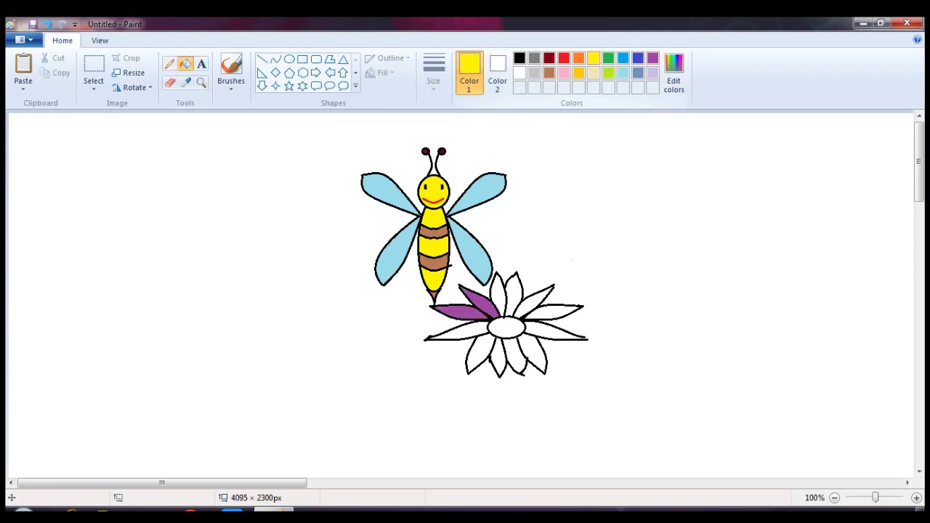
left_click(477, 299)
left_click(456, 311)
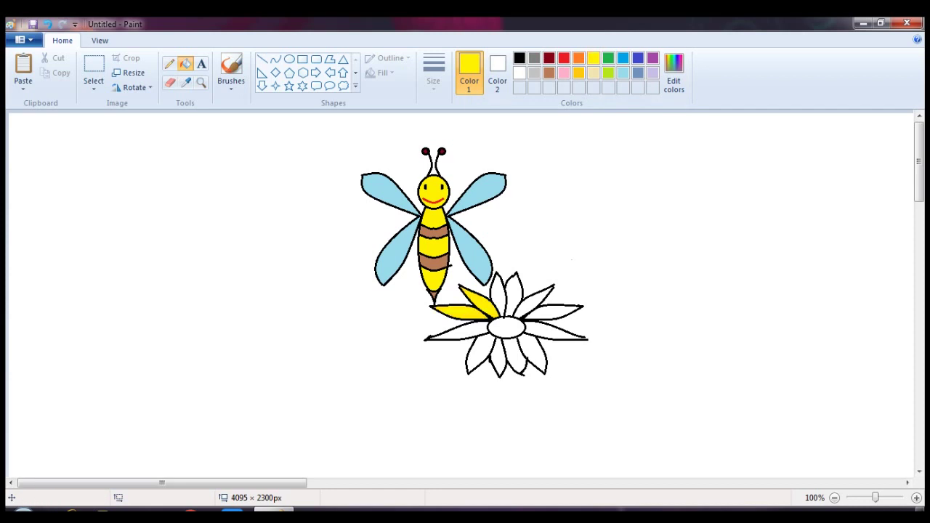
Step: Fill the flower's left-hand and lower petals with red, undoing the stray fill outside the flower
left_click(564, 58)
left_click(477, 299)
left_click(456, 311)
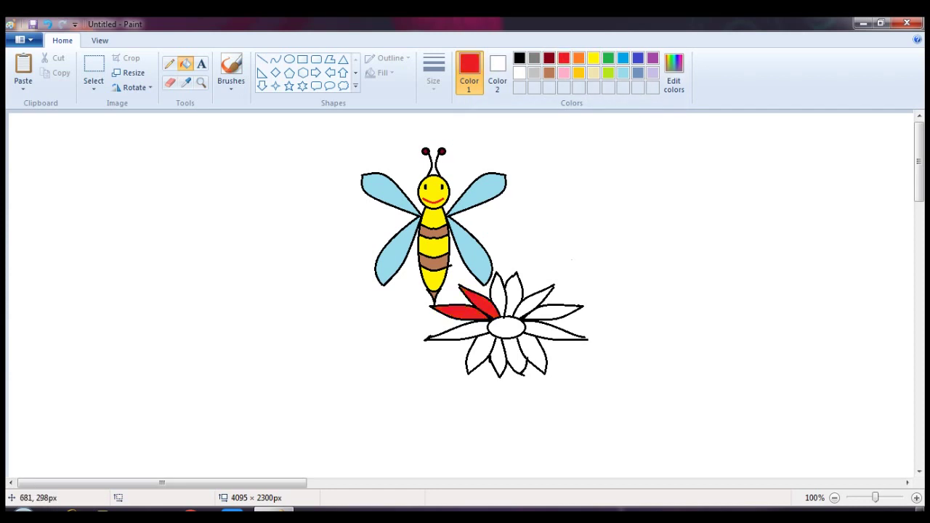
left_click(458, 332)
left_click(480, 352)
left_click(497, 357)
left_click(514, 355)
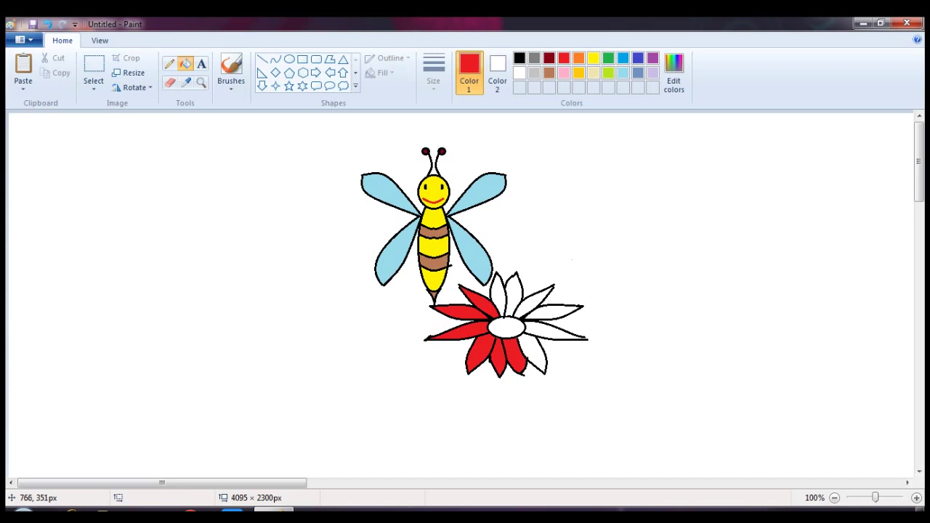
left_click(533, 355)
left_click(574, 256)
key("ctrl+z")
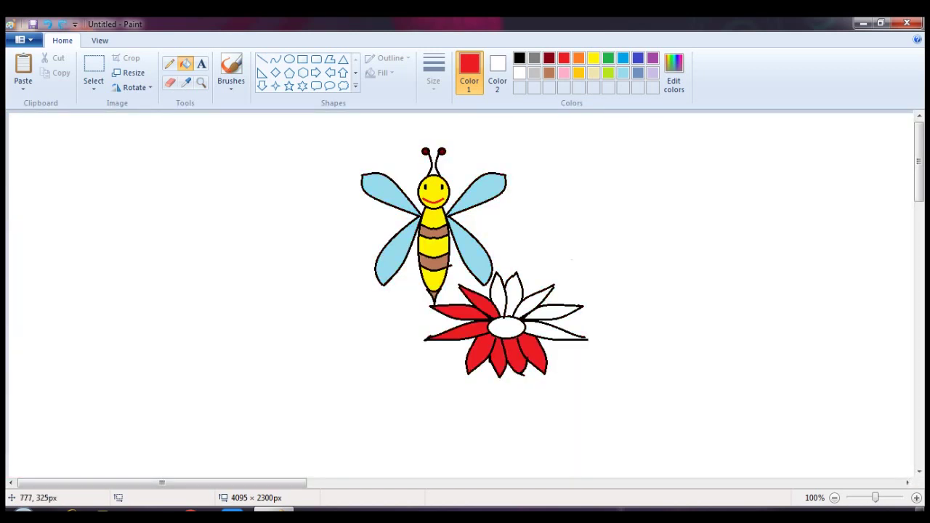
Step: Close the gap at the lower-right petal's tip with the black Pencil, and fill the remaining right and upper petals red
left_click(170, 63)
left_click(519, 58)
left_click_drag(583, 338, 584, 340)
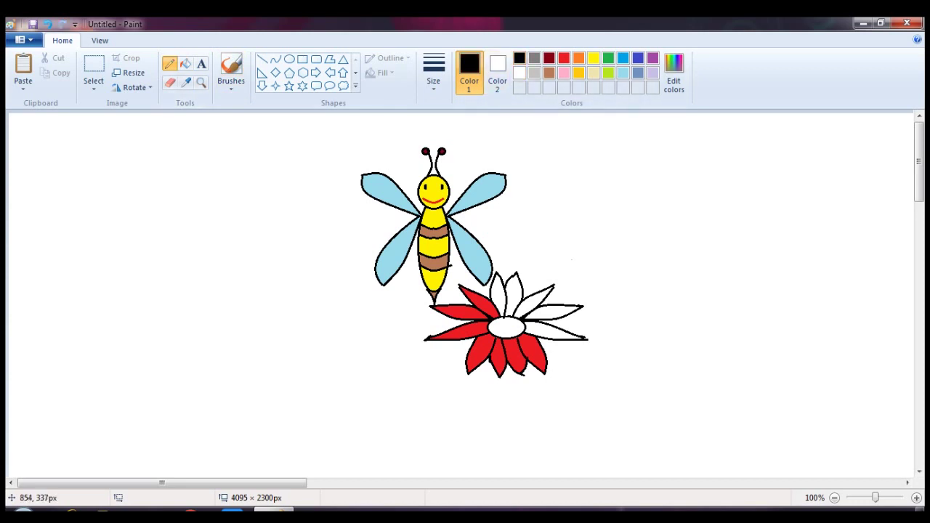
left_click(564, 59)
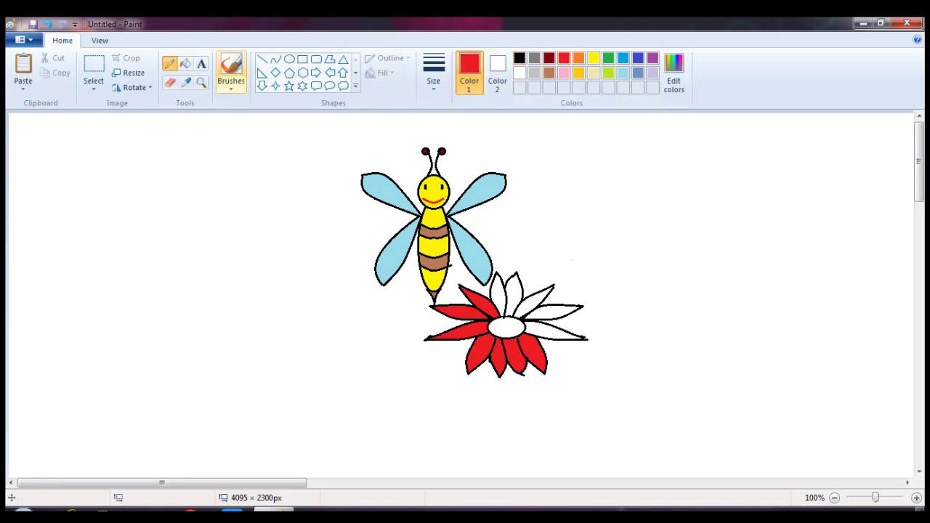
left_click(185, 64)
left_click(566, 332)
left_click(563, 311)
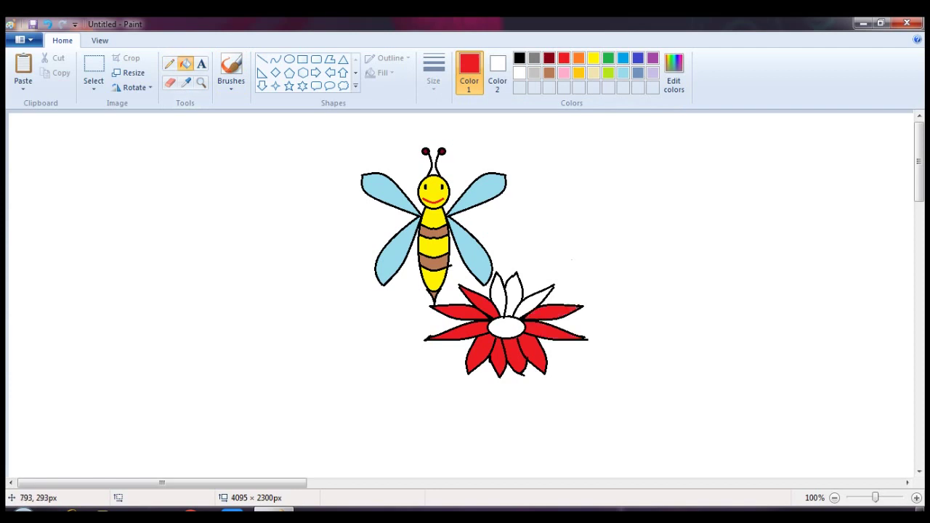
left_click(538, 301)
left_click(514, 292)
left_click(497, 290)
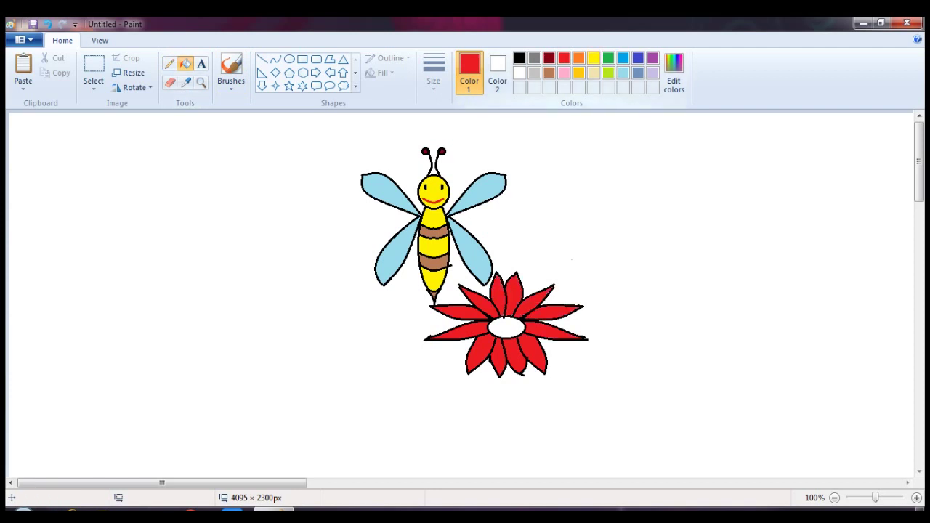
Step: Fill the flower's center yellow and scatter black dots over it with the thickest Pencil
left_click(593, 58)
left_click(507, 328)
left_click(170, 63)
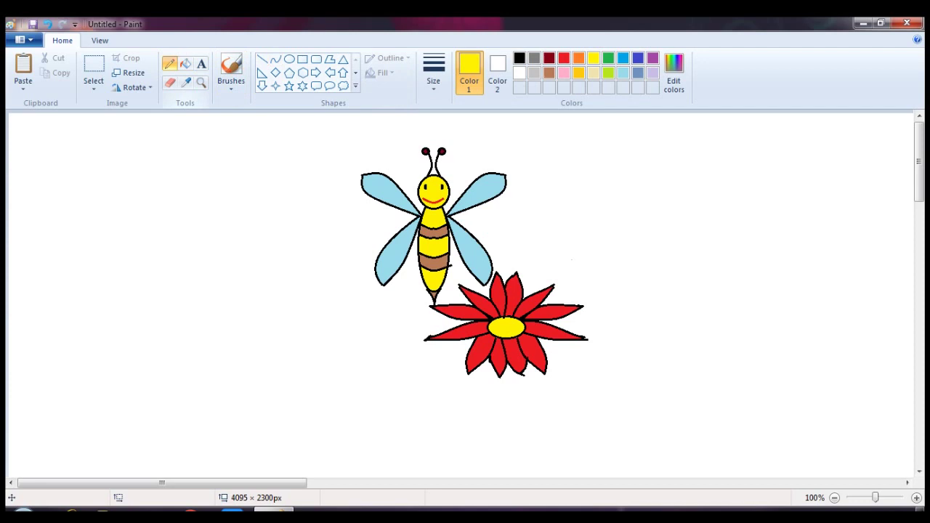
left_click(434, 73)
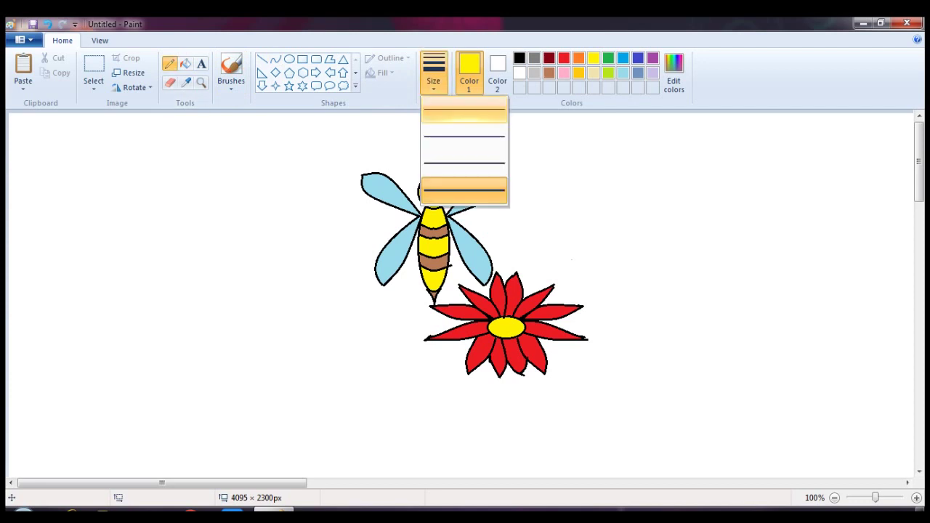
left_click(465, 193)
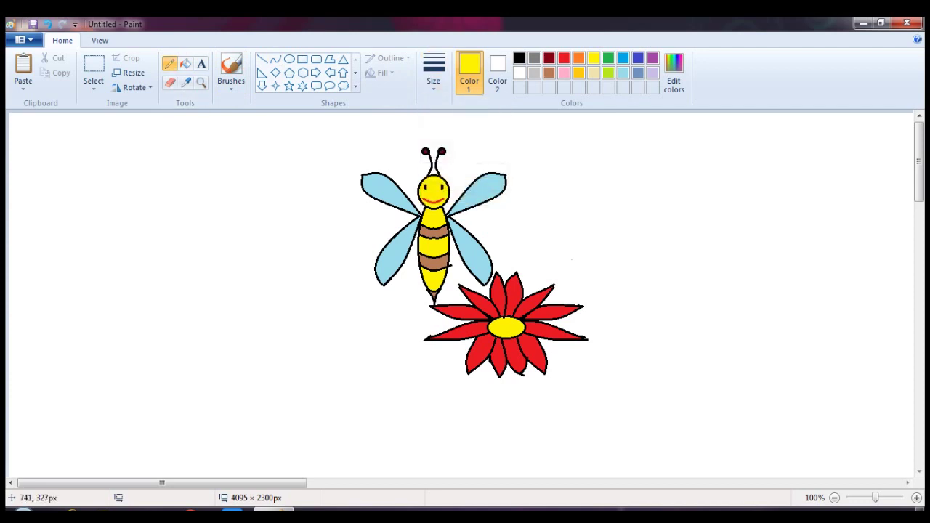
left_click(519, 58)
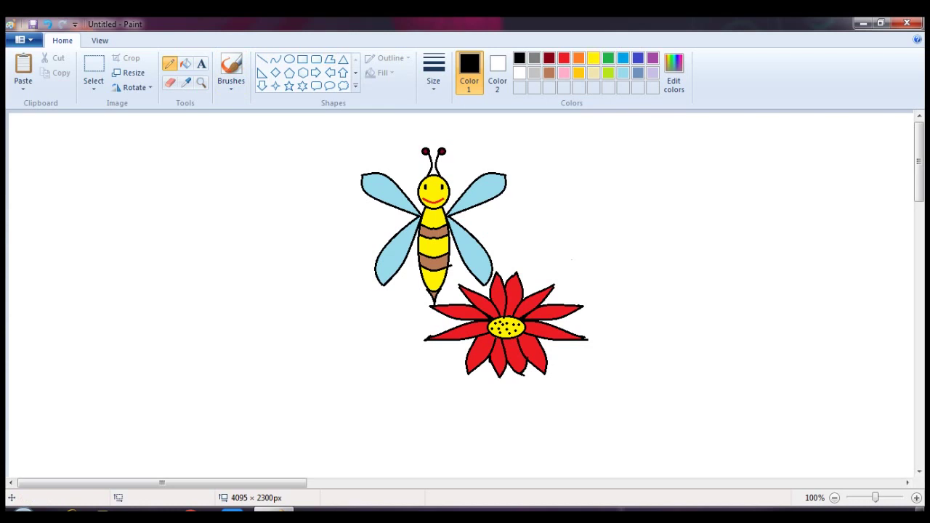
Step: Draw the stem's left edge beneath the flower as a green curve about 27 × 176 px, bowed to the left
left_click(608, 58)
left_click(275, 58)
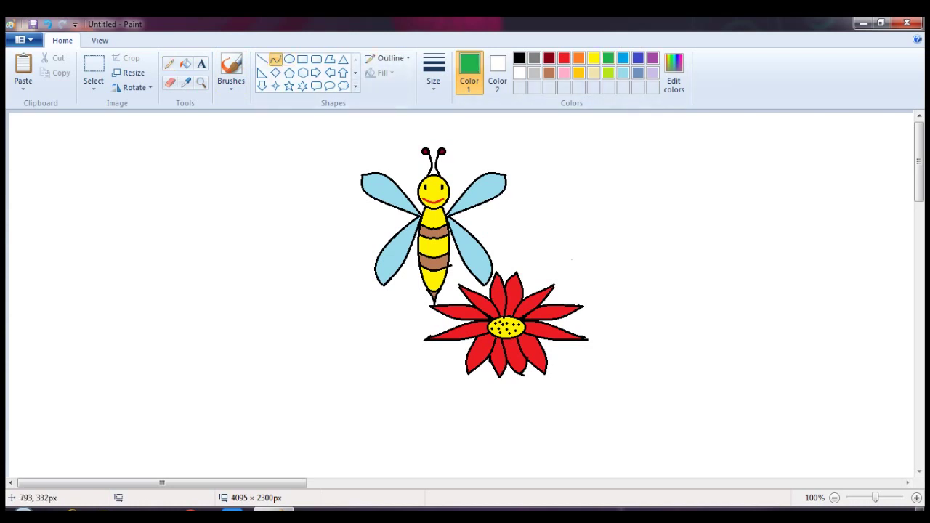
left_click_drag(542, 336, 529, 452)
left_click_drag(548, 417, 553, 420)
left_click_drag(598, 440, 615, 412)
key("ctrl+z")
left_click_drag(505, 367, 500, 494)
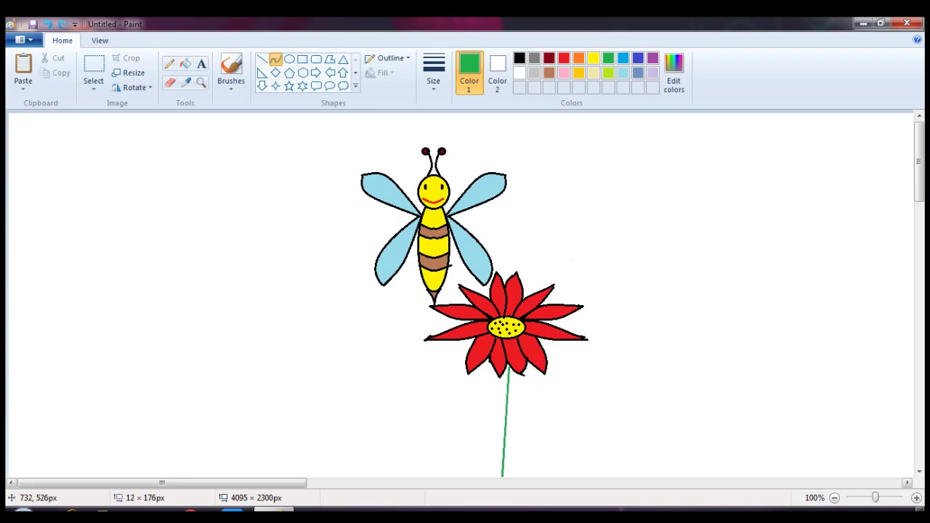
mouse_move(501, 439)
left_mouse_down()
mouse_move(491, 440)
mouse_move(492, 404)
left_mouse_up()
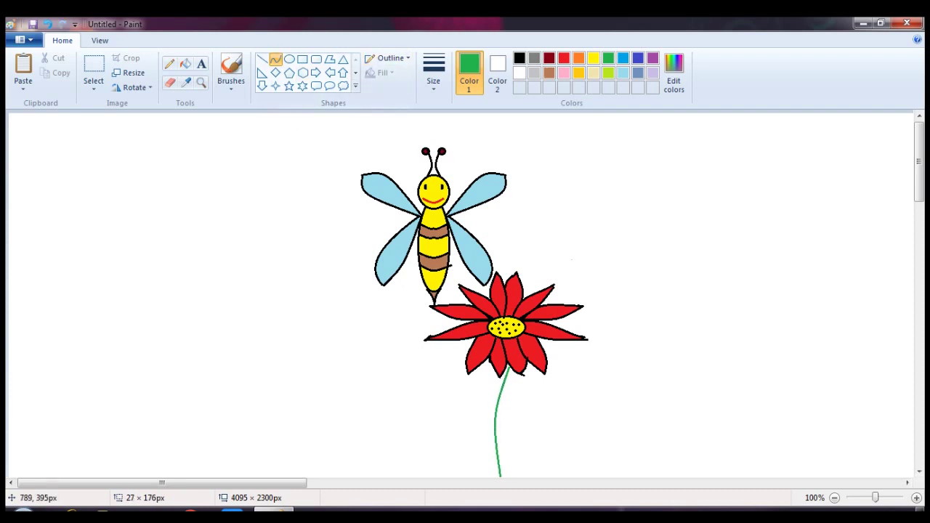
mouse_move(526, 368)
left_mouse_down()
mouse_move(514, 496)
mouse_move(547, 438)
mouse_move(546, 417)
mouse_move(534, 450)
left_mouse_up()
left_click_drag(496, 425, 516, 408)
key("ctrl+z")
Step: Draw the stem's right edge as a green curve about 33 × 163 px, and branch a leaf midrib about 94 × 60 px from it
left_click_drag(518, 372, 517, 481)
mouse_move(514, 434)
left_mouse_down()
mouse_move(500, 427)
mouse_move(496, 435)
left_mouse_up()
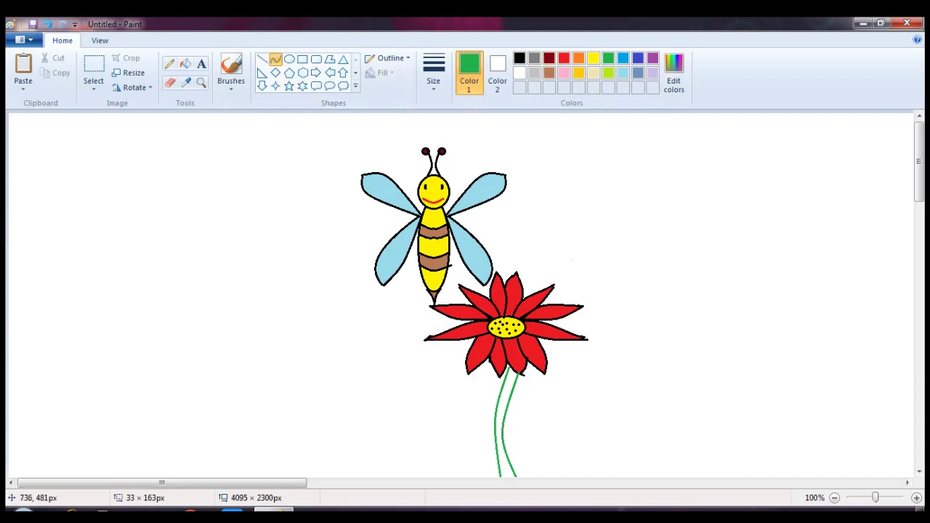
mouse_move(503, 438)
left_mouse_down()
mouse_move(568, 397)
mouse_move(537, 421)
mouse_move(537, 407)
left_mouse_up()
Step: Mix a custom dark green for the Pencil by lowering the luminance of the current green
left_click(169, 64)
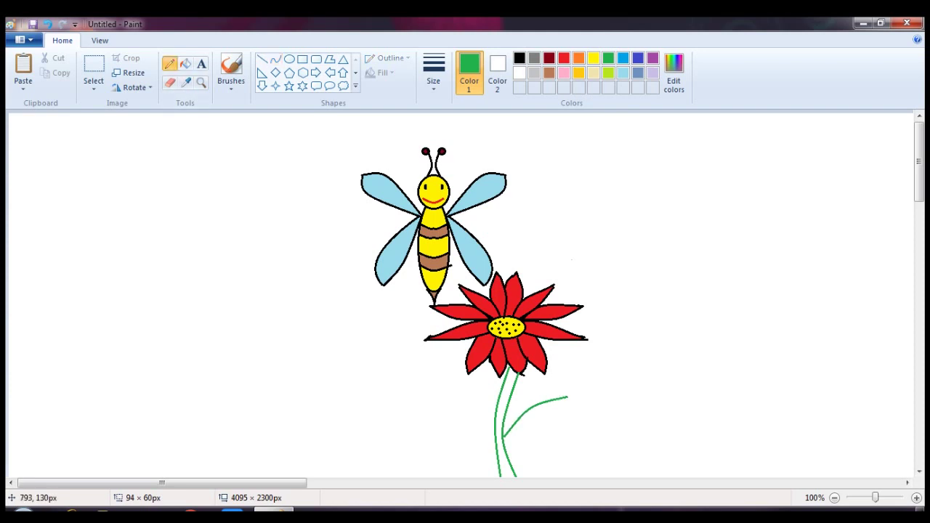
left_click(674, 73)
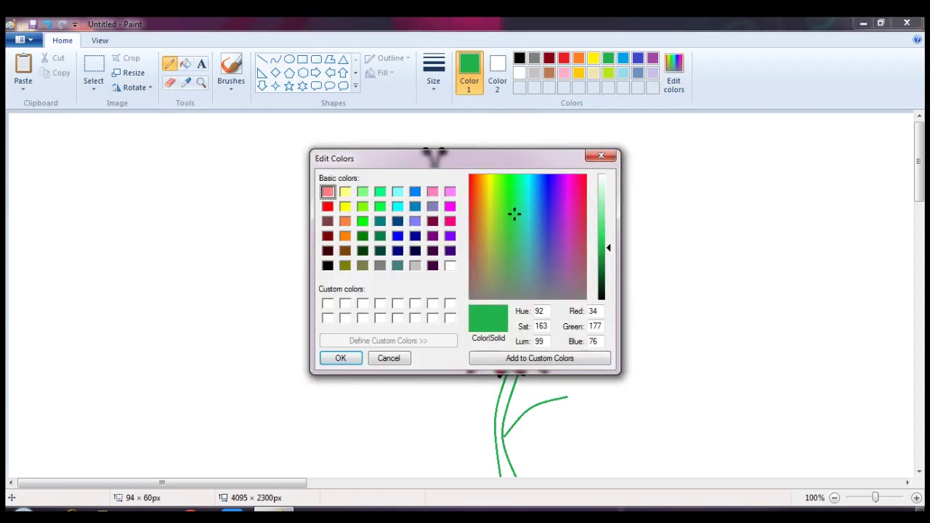
left_click_drag(608, 247, 604, 273)
left_click(340, 357)
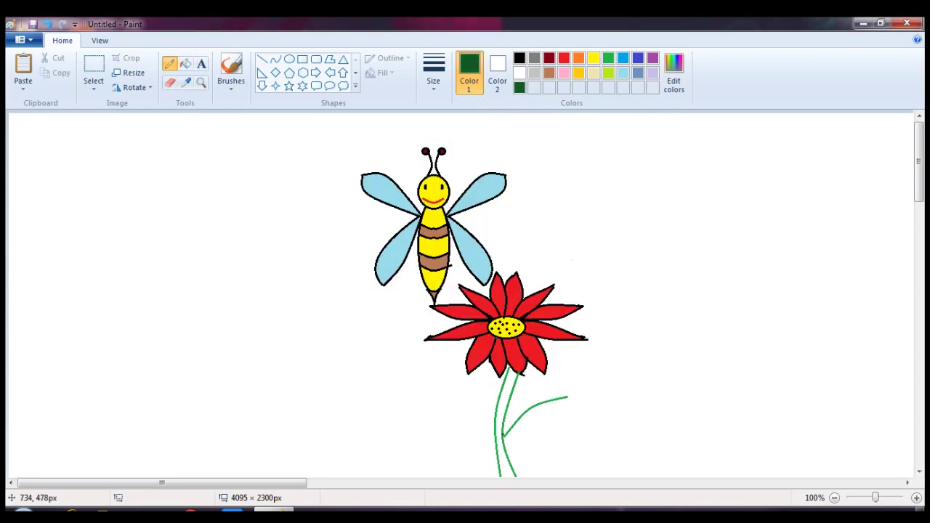
Step: Outline the right leaf with jagged dark green Pencil edges around its midrib, and add a small inner vein
mouse_move(503, 427)
left_mouse_down()
mouse_move(535, 404)
mouse_move(566, 402)
left_mouse_up()
key("ctrl+z")
mouse_move(503, 440)
left_mouse_down()
mouse_move(517, 399)
mouse_move(533, 390)
mouse_move(571, 397)
left_mouse_up()
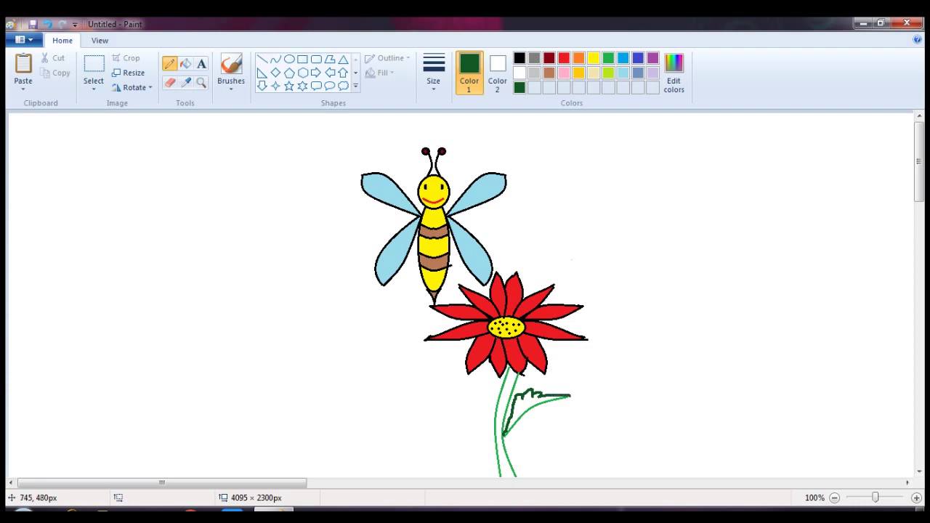
mouse_move(502, 438)
left_mouse_down()
mouse_move(534, 434)
mouse_move(563, 396)
left_mouse_up()
mouse_move(518, 417)
left_mouse_down()
mouse_move(529, 402)
mouse_move(546, 412)
left_mouse_up()
Step: Draw the left leaf in dark green with a thick midrib, then add its scalloped outline and inner veins with the second-thinnest line
left_click_drag(500, 455, 430, 448)
left_click(434, 72)
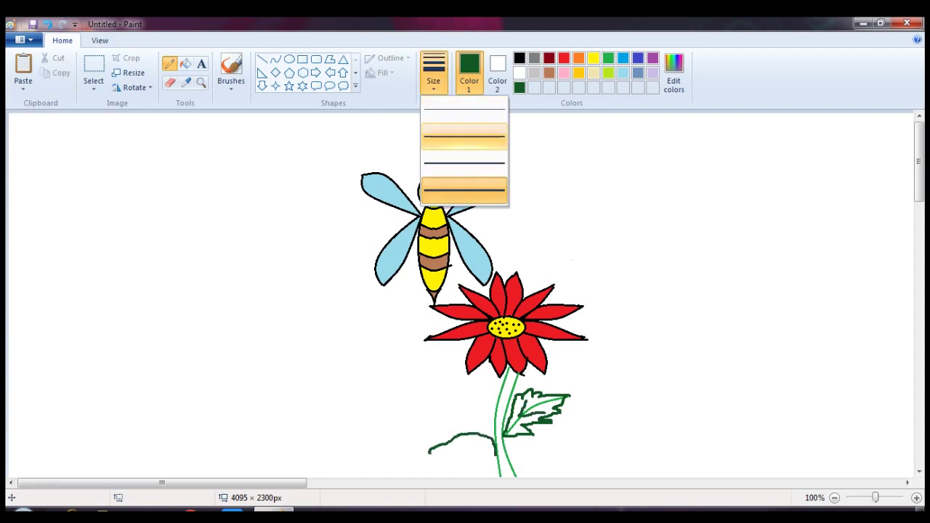
left_click(465, 136)
mouse_move(495, 445)
left_mouse_down()
mouse_move(492, 421)
mouse_move(470, 420)
mouse_move(444, 428)
mouse_move(423, 460)
left_mouse_up()
mouse_move(492, 458)
left_mouse_down()
mouse_move(474, 452)
mouse_move(423, 465)
left_mouse_up()
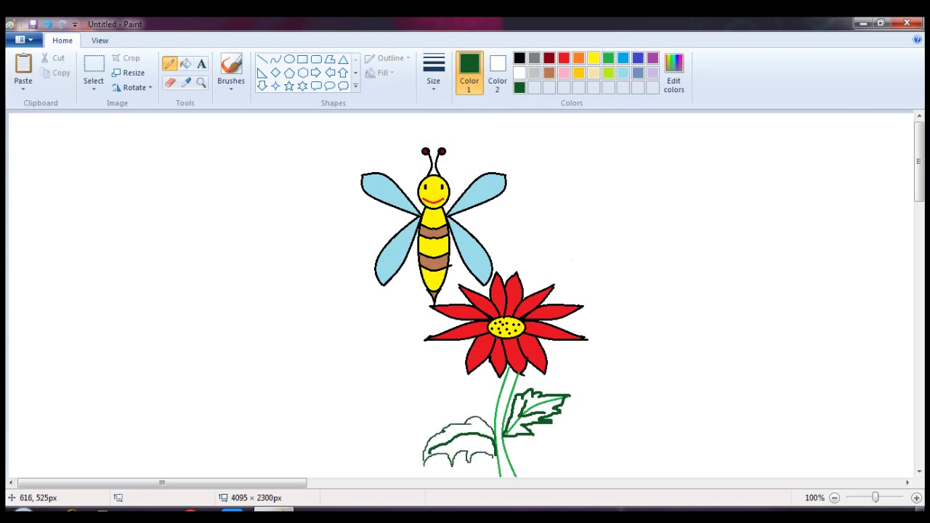
mouse_move(481, 438)
left_mouse_down()
mouse_move(460, 446)
mouse_move(442, 434)
left_mouse_up()
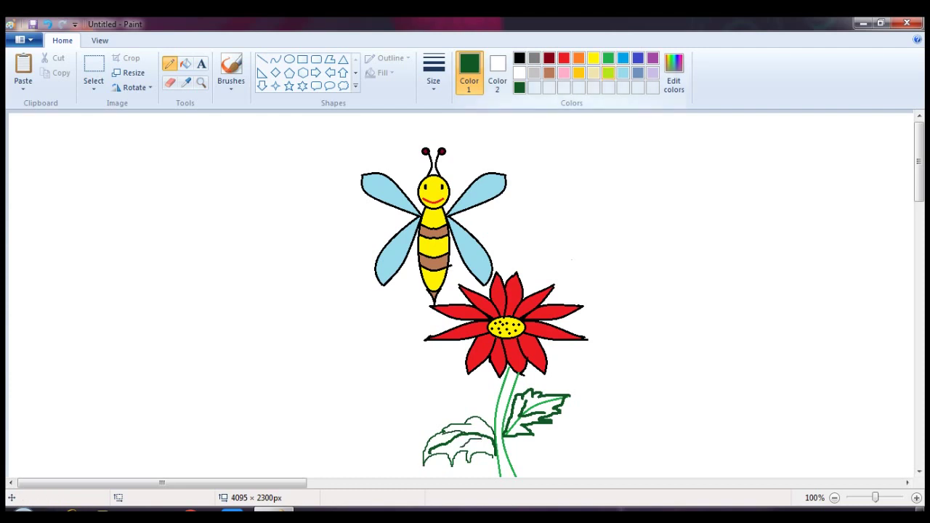
left_click(185, 64)
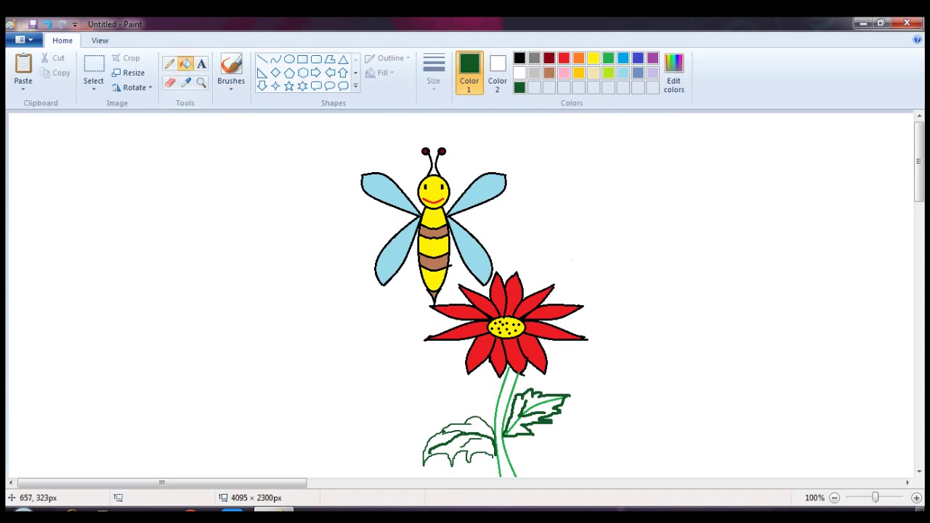
left_click(539, 415)
key("ctrl+z")
Step: Close the stem's lower end with the dark green Pencil and fill the stem dark green
left_click(170, 63)
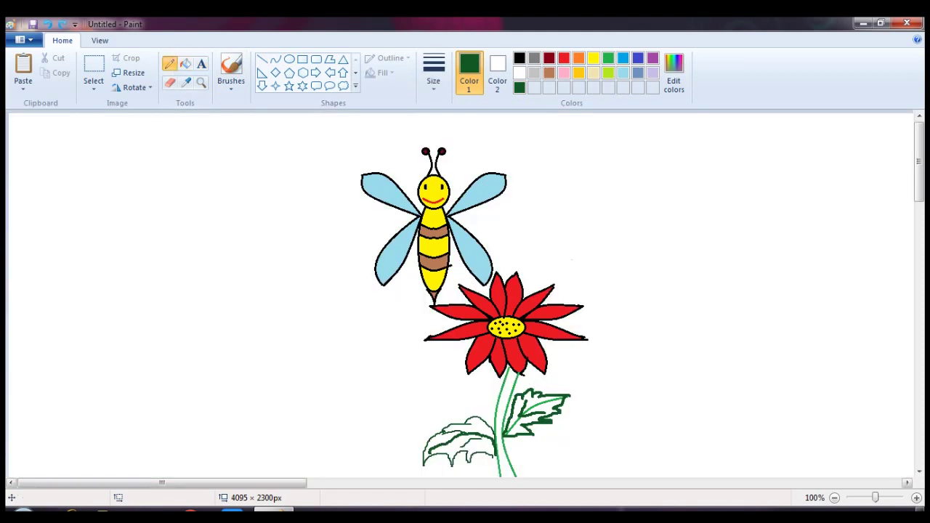
left_click_drag(502, 474, 508, 477)
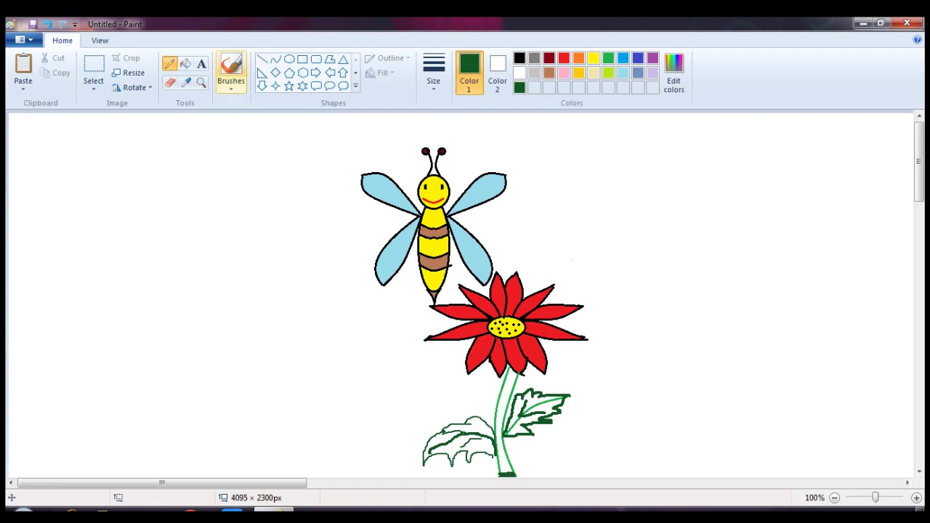
left_click(185, 63)
left_click(507, 435)
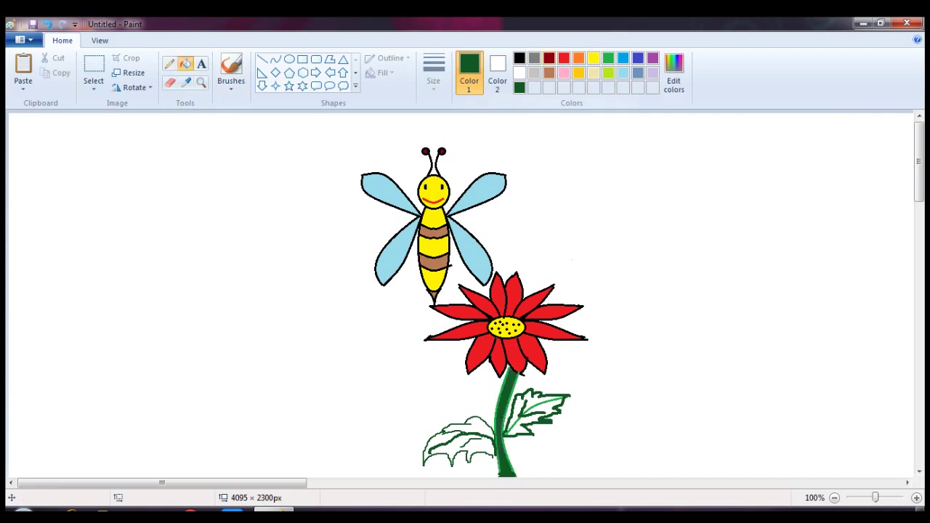
Step: Fill the right leaf's upper half with green and its lower half with lime
left_click(608, 57)
left_click(531, 401)
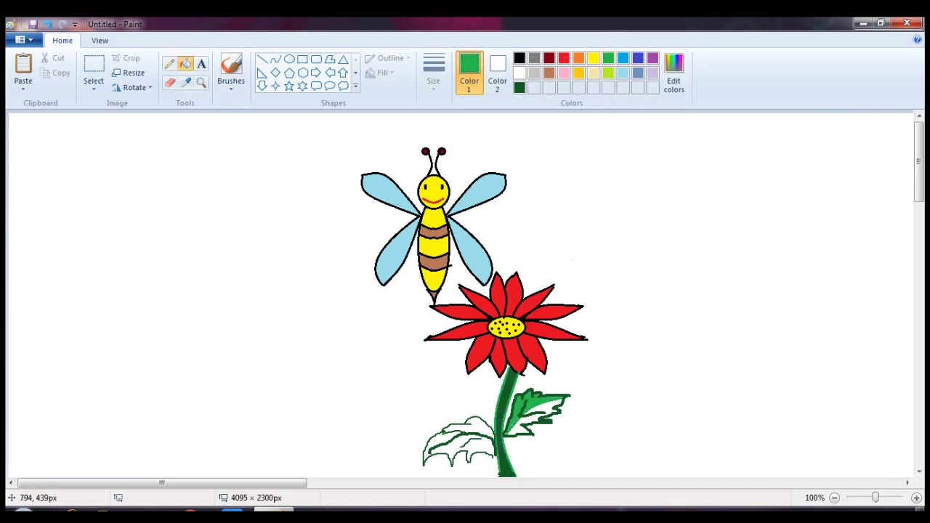
left_click(530, 421)
left_click(609, 73)
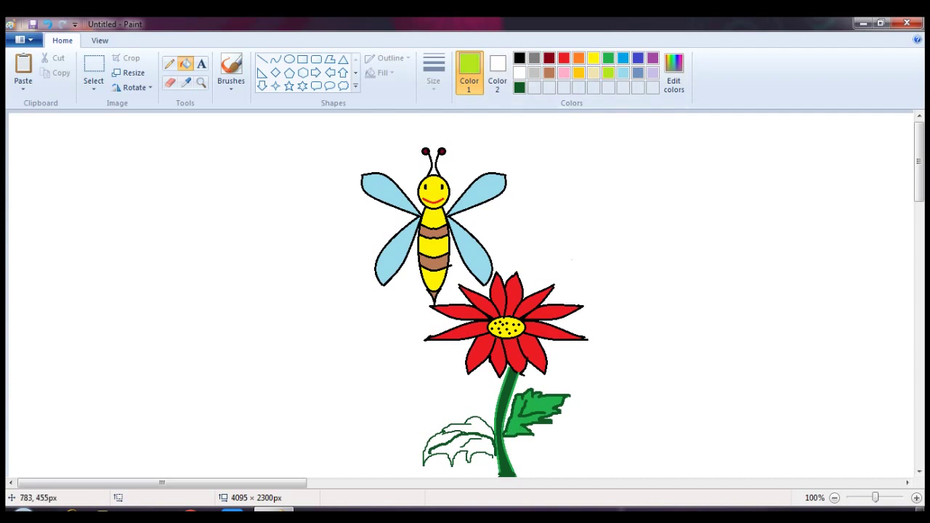
key("ctrl+z")
left_click(547, 416)
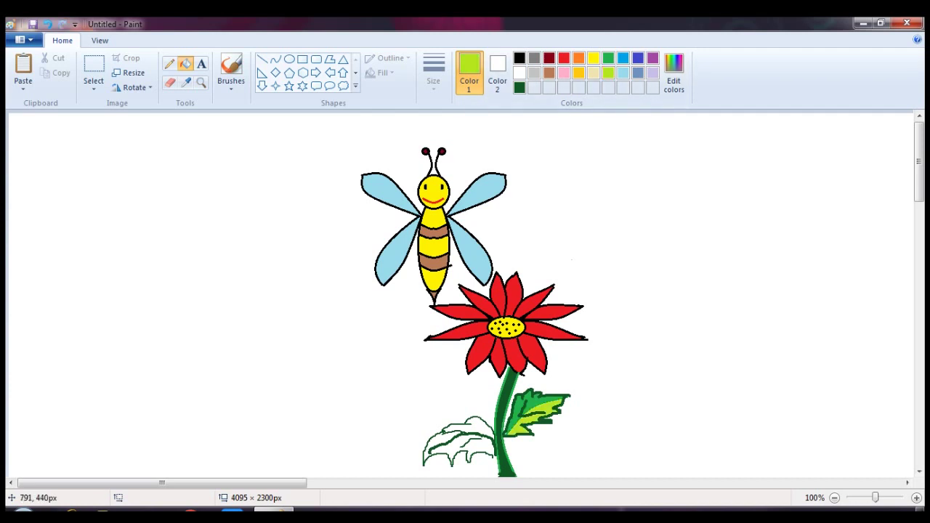
Step: Fill the left leaf's top section with lime and the adjoining section toward its outer tip with green
left_click(473, 432)
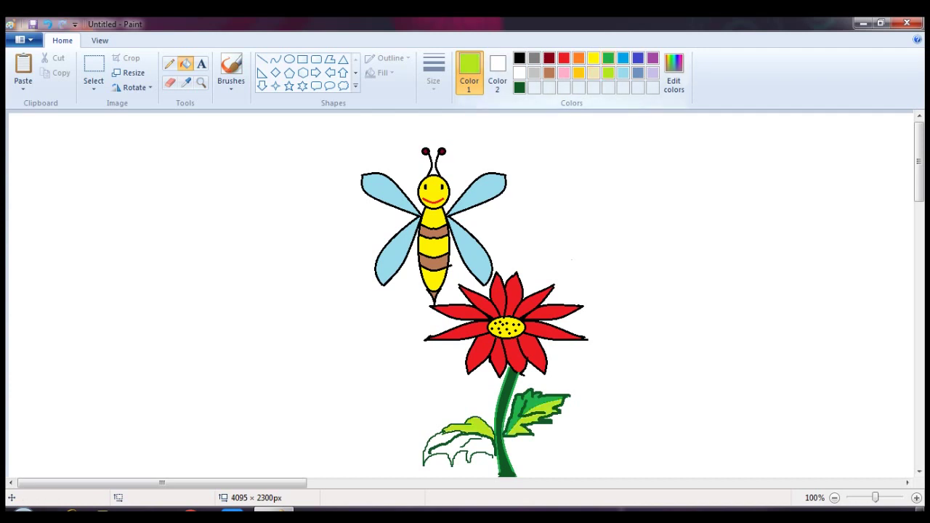
left_click(608, 58)
left_click(435, 441)
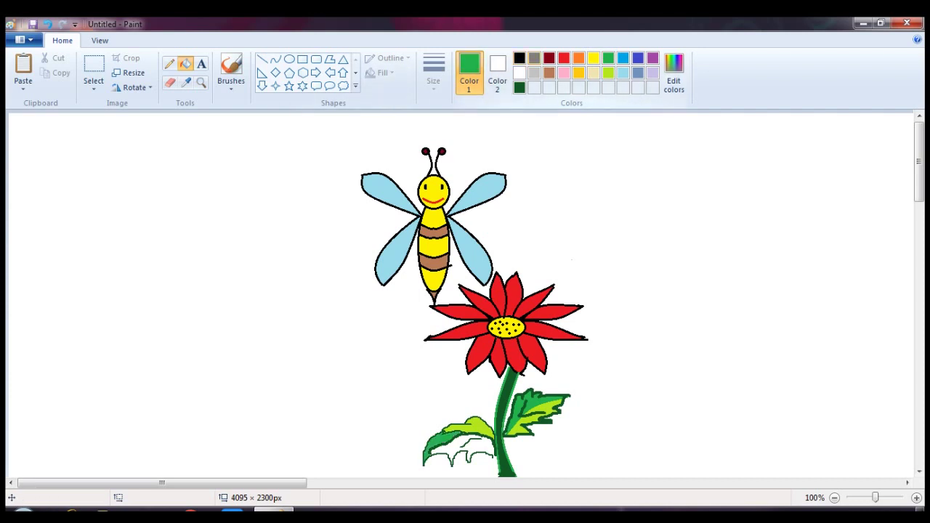
Step: Draw a dark green Pencil vein through the left leaf's unfilled lower half, running from near the stem toward the outer tip
left_click(518, 87)
left_click(170, 64)
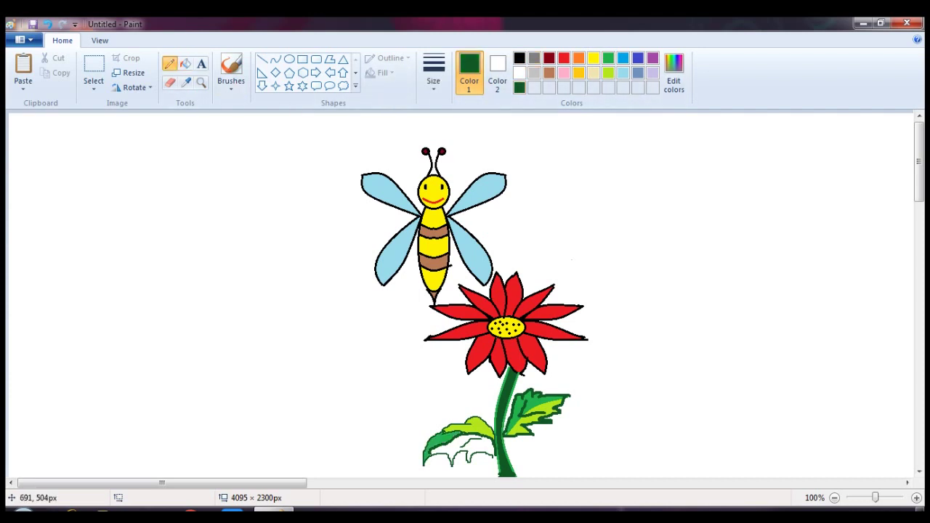
left_click_drag(484, 436, 435, 450)
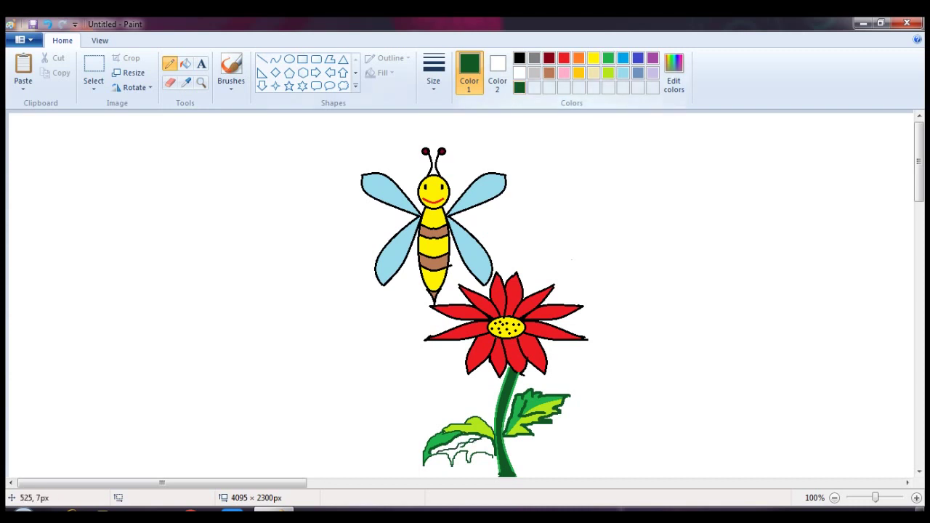
left_click(185, 64)
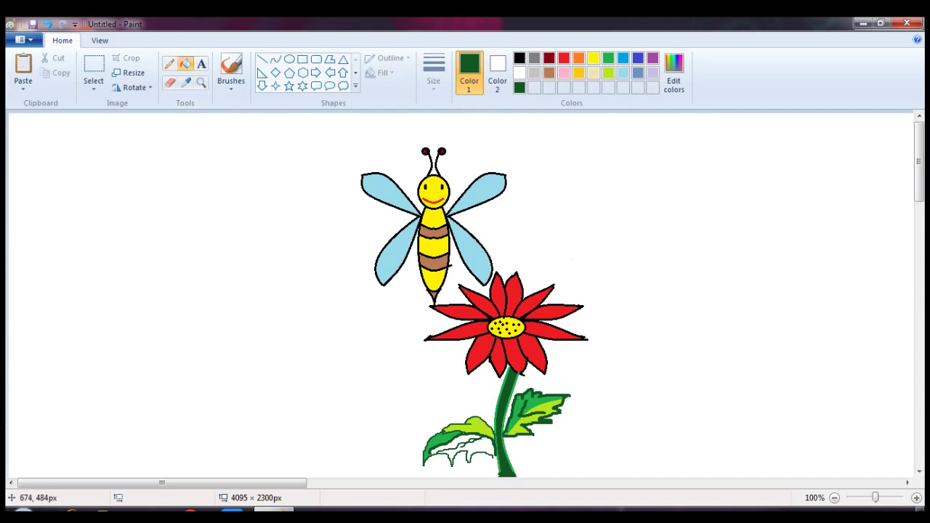
left_click(518, 470)
key("ctrl+z")
left_click(169, 64)
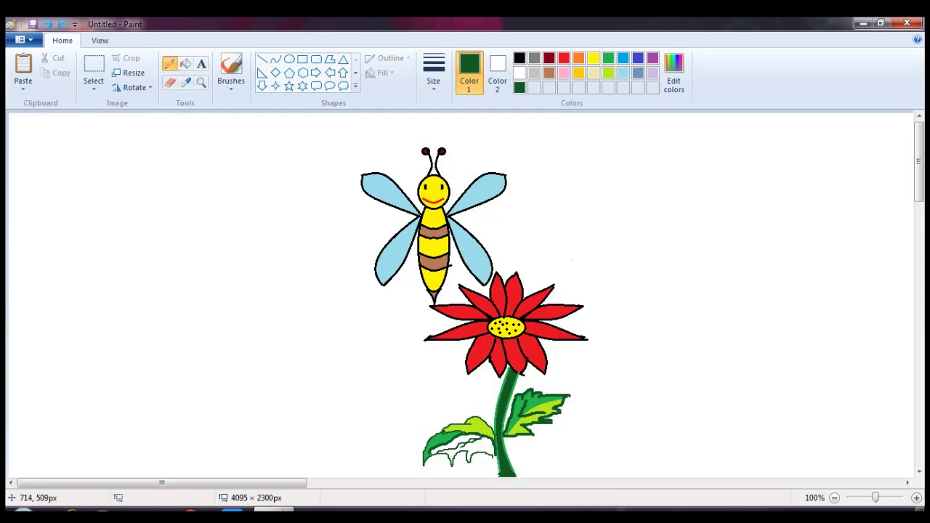
Step: Fill the left leaf's scalloped lower section with green and the narrow strip between its midrib and new vein with lime
left_click(608, 58)
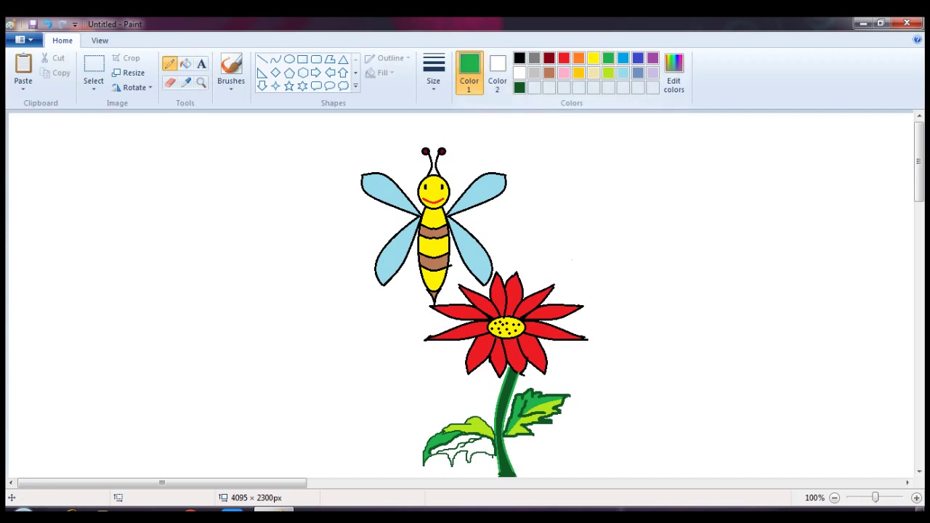
left_click(185, 64)
left_click(489, 454)
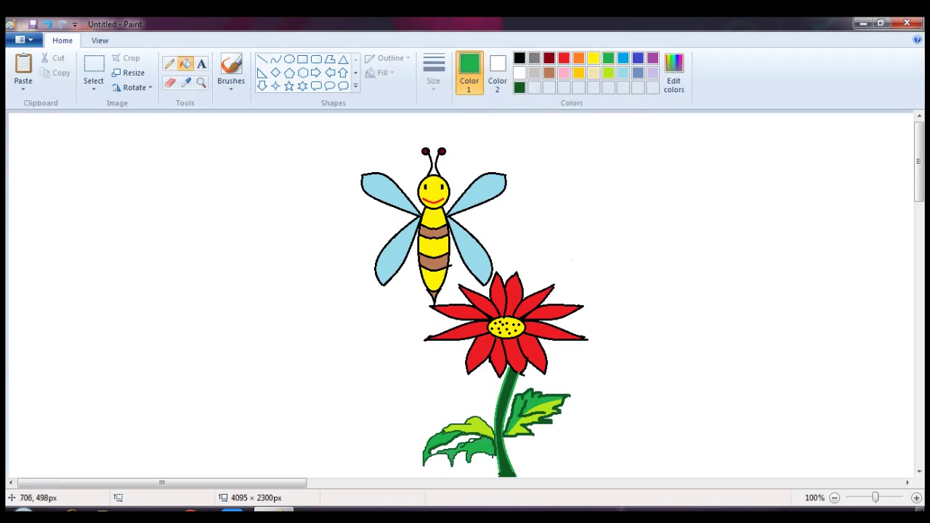
left_click(608, 73)
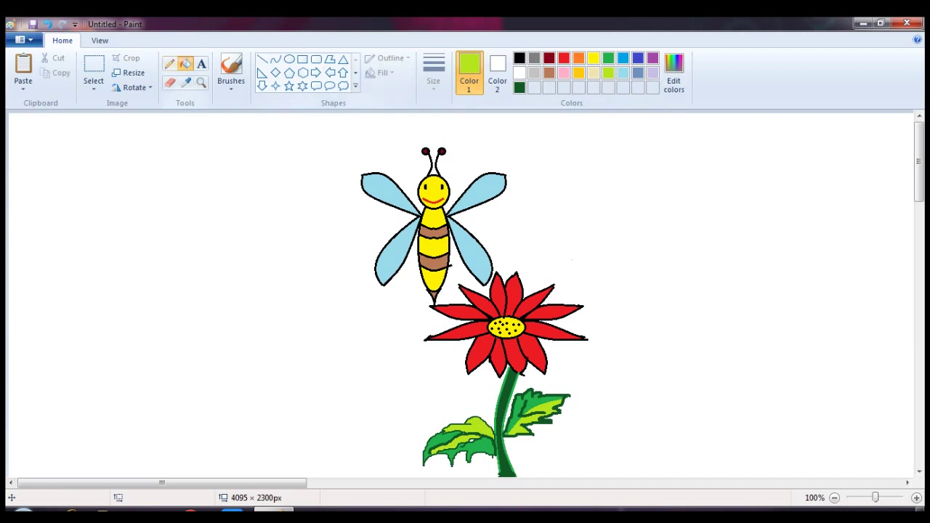
Step: Outline thin, grass-like leaves on both sides of the stem's base with the dark green Pencil
left_click(170, 64)
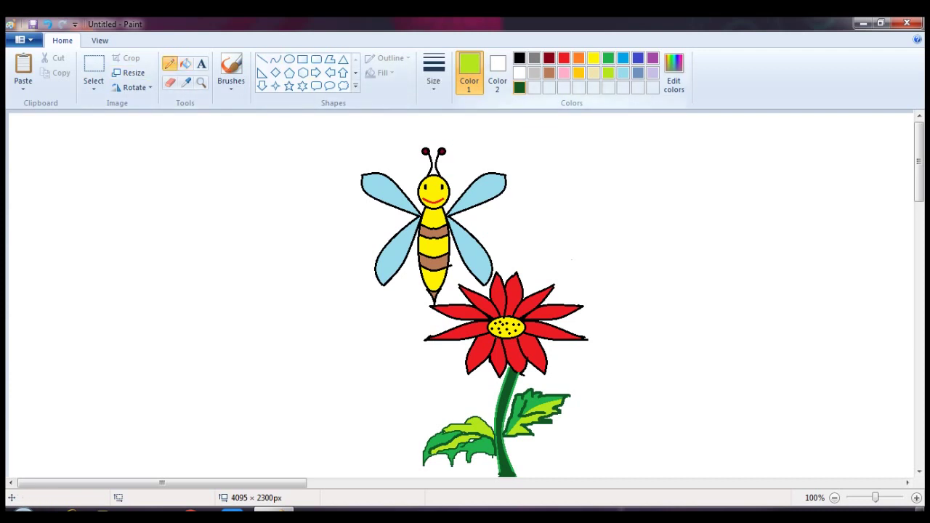
left_click(519, 87)
mouse_move(515, 473)
left_mouse_down()
mouse_move(542, 435)
mouse_move(560, 433)
mouse_move(516, 475)
mouse_move(466, 473)
mouse_move(498, 477)
mouse_move(588, 448)
mouse_move(558, 465)
mouse_move(584, 469)
mouse_move(521, 474)
mouse_move(575, 448)
left_mouse_up()
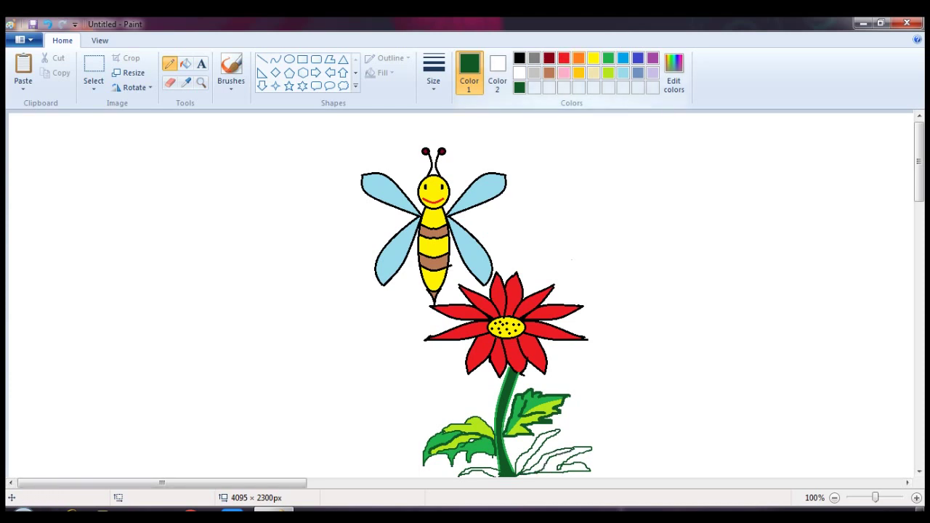
Step: Fill the thin leaves at the stem's base with green, and the middle strip on the right side with lime
left_click(608, 58)
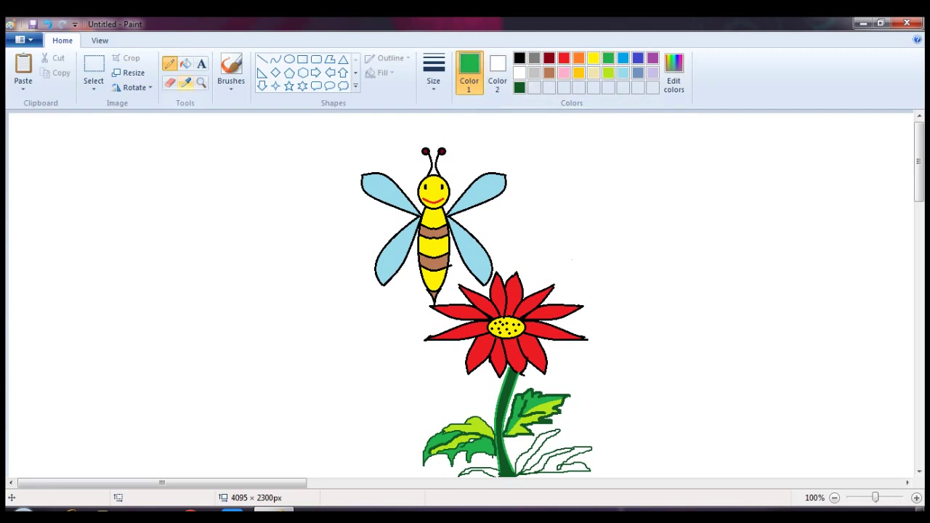
left_click(186, 65)
left_click(538, 452)
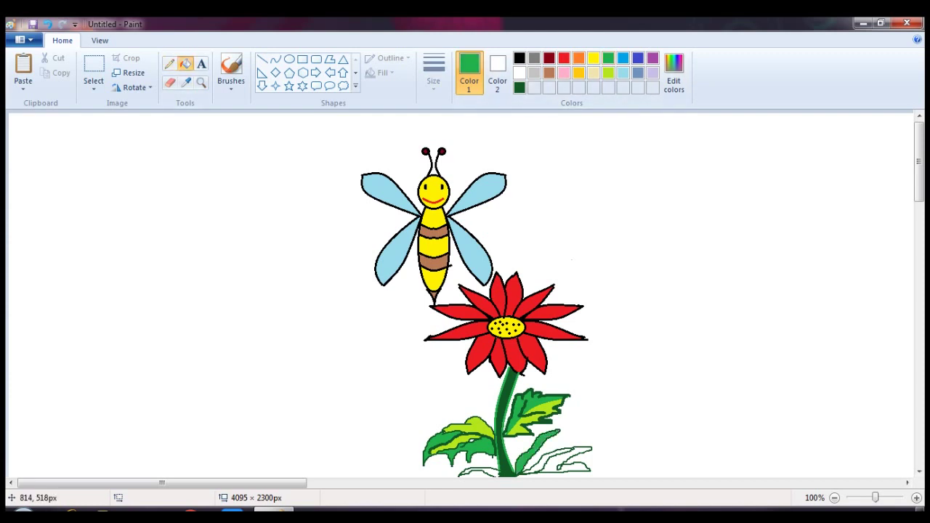
left_click(571, 462)
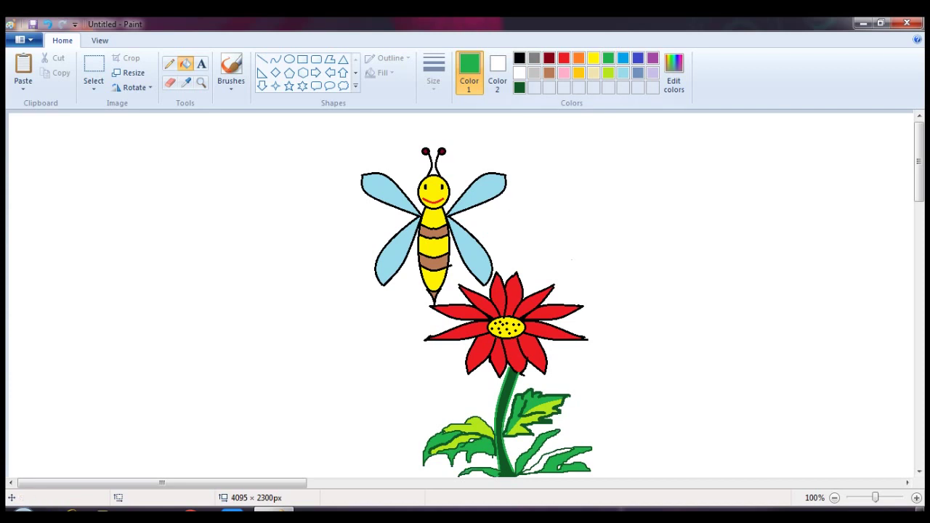
left_click(608, 72)
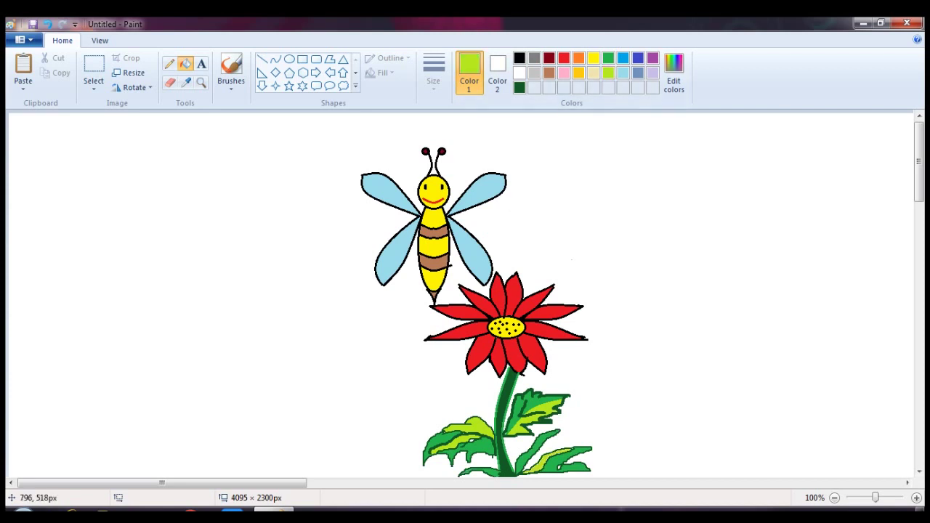
Step: Place a horizontally flipped copy of the whole bee and flower beside the original, to its right
left_click(94, 65)
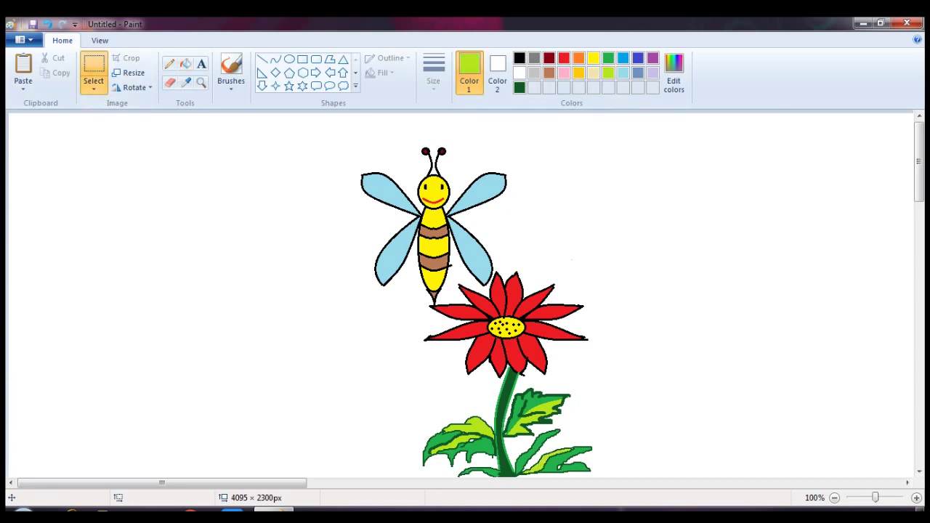
left_click_drag(531, 136, 336, 458)
left_click(641, 276)
left_click_drag(920, 161, 919, 167)
mouse_move(306, 452)
left_mouse_down()
mouse_move(359, 205)
mouse_move(583, 133)
left_mouse_up()
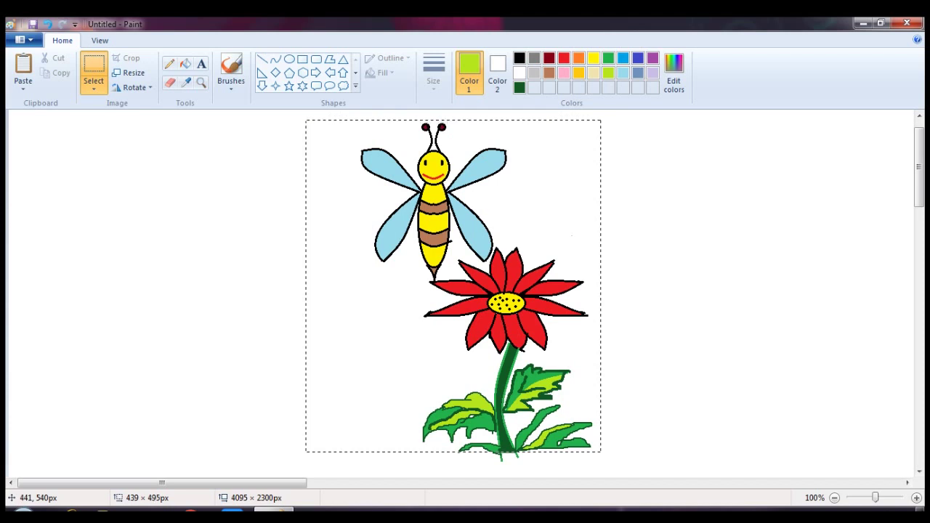
left_click_drag(601, 122, 601, 122)
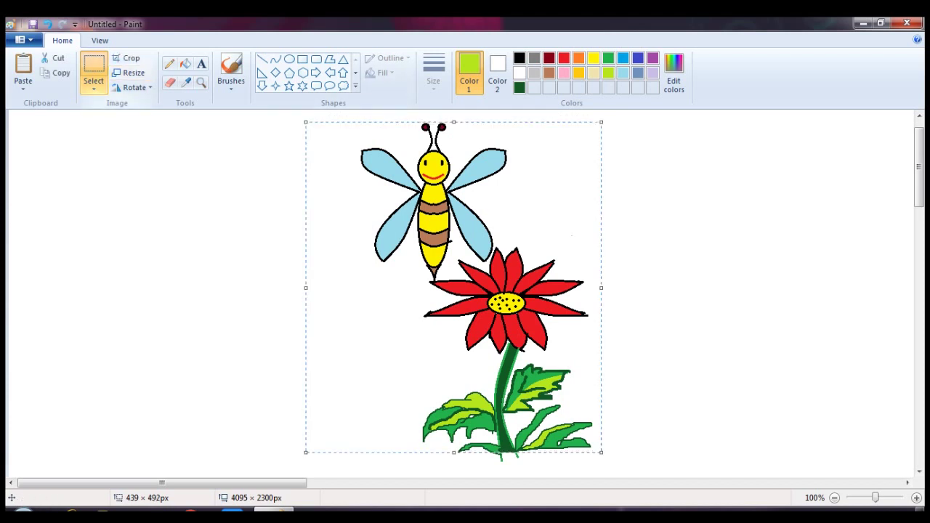
left_click_drag(478, 248, 181, 273, "ctrl")
left_click(134, 87)
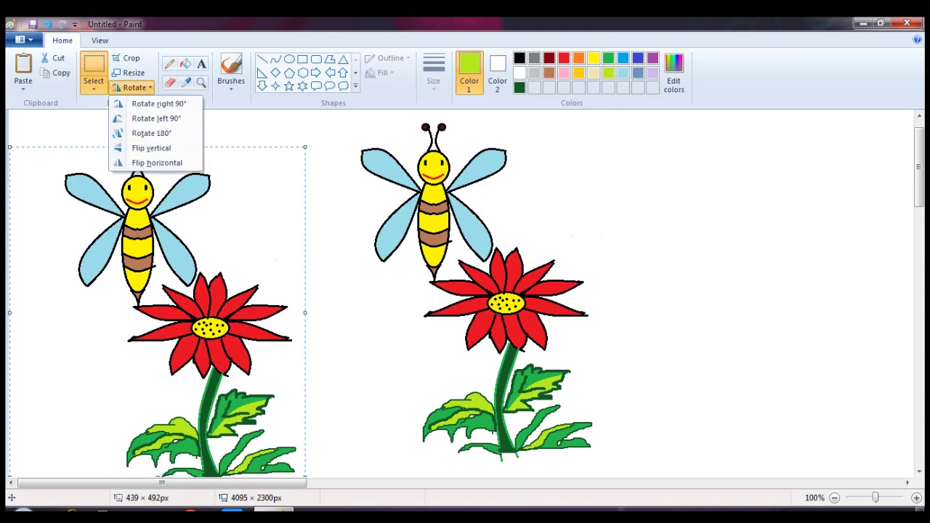
left_click(154, 162)
left_click_drag(168, 391, 792, 358)
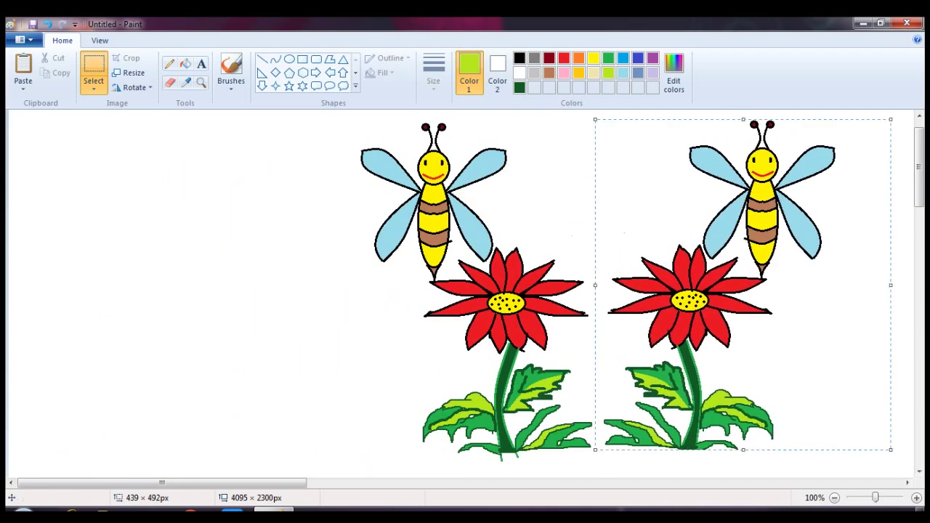
left_click(294, 312)
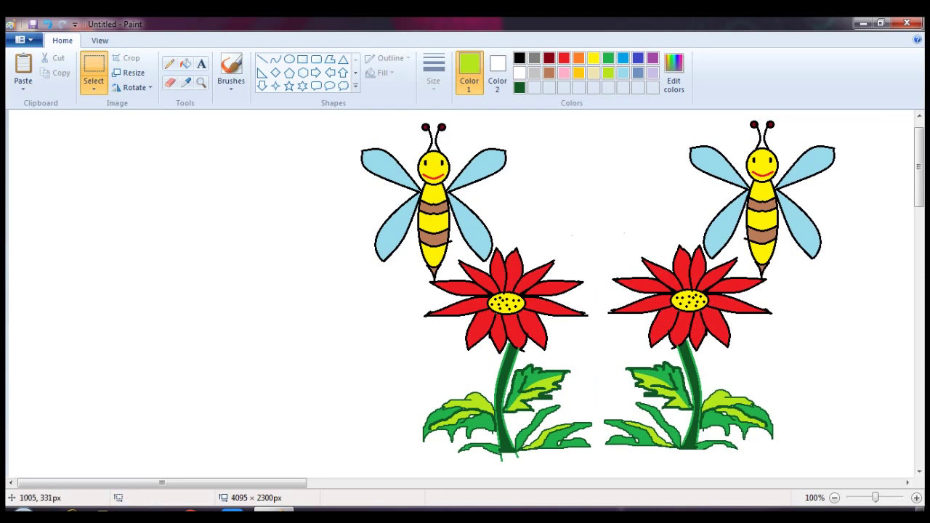
left_click_drag(596, 312, 633, 204)
left_click(245, 362)
left_click(791, 516)
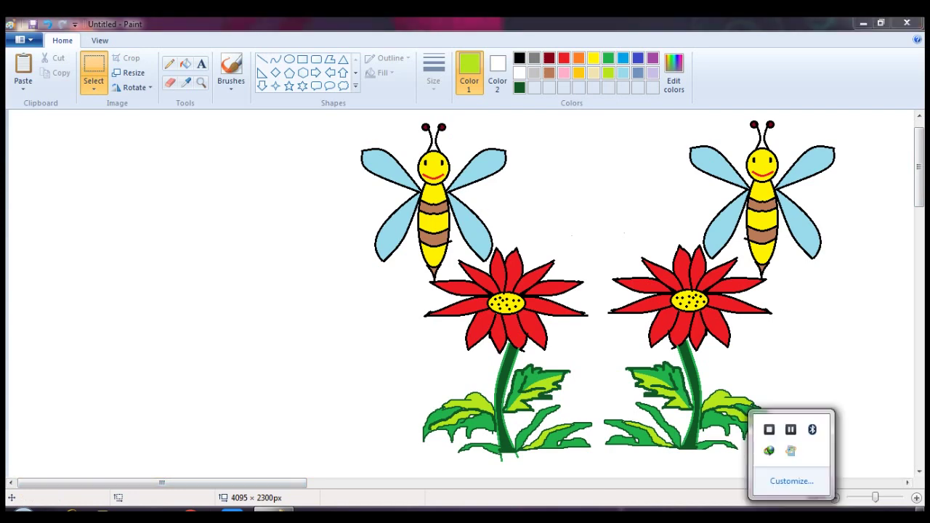